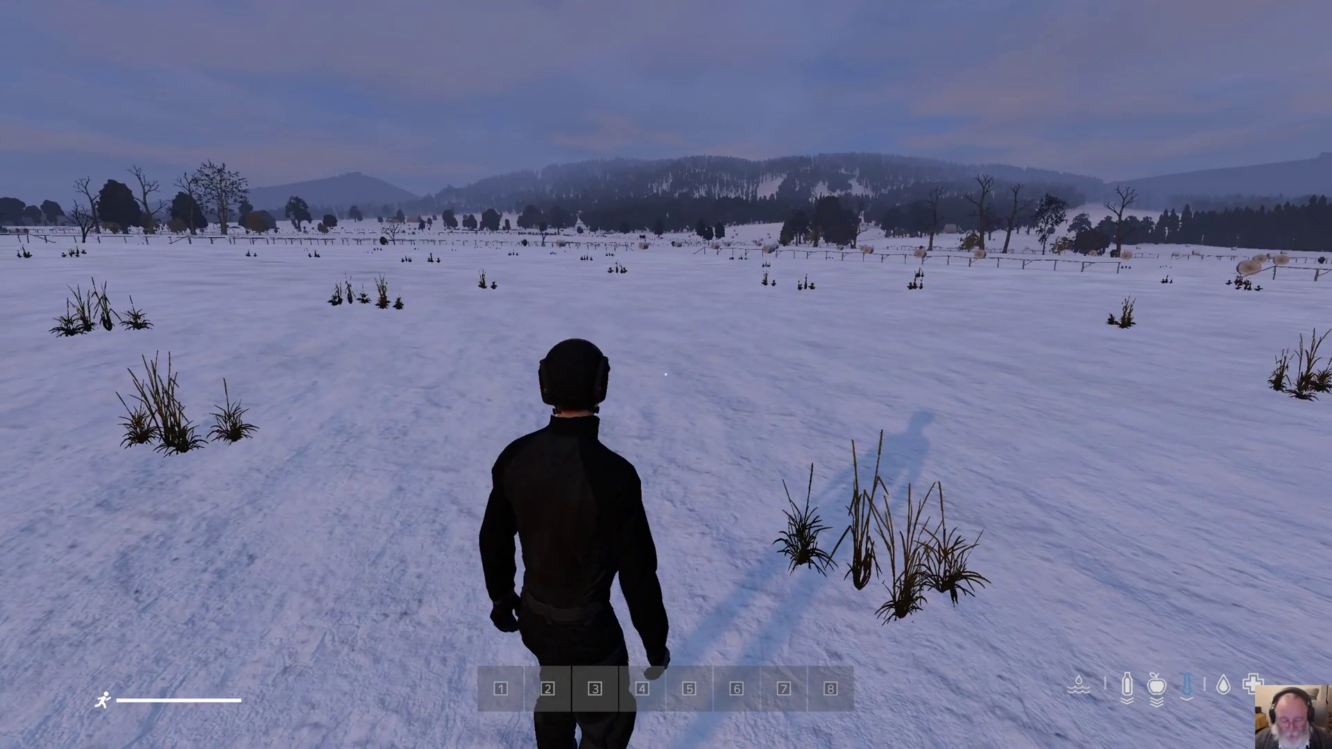
- Close the Weather Manager and delete the building set "container test" in the Object Builder
key("Home")
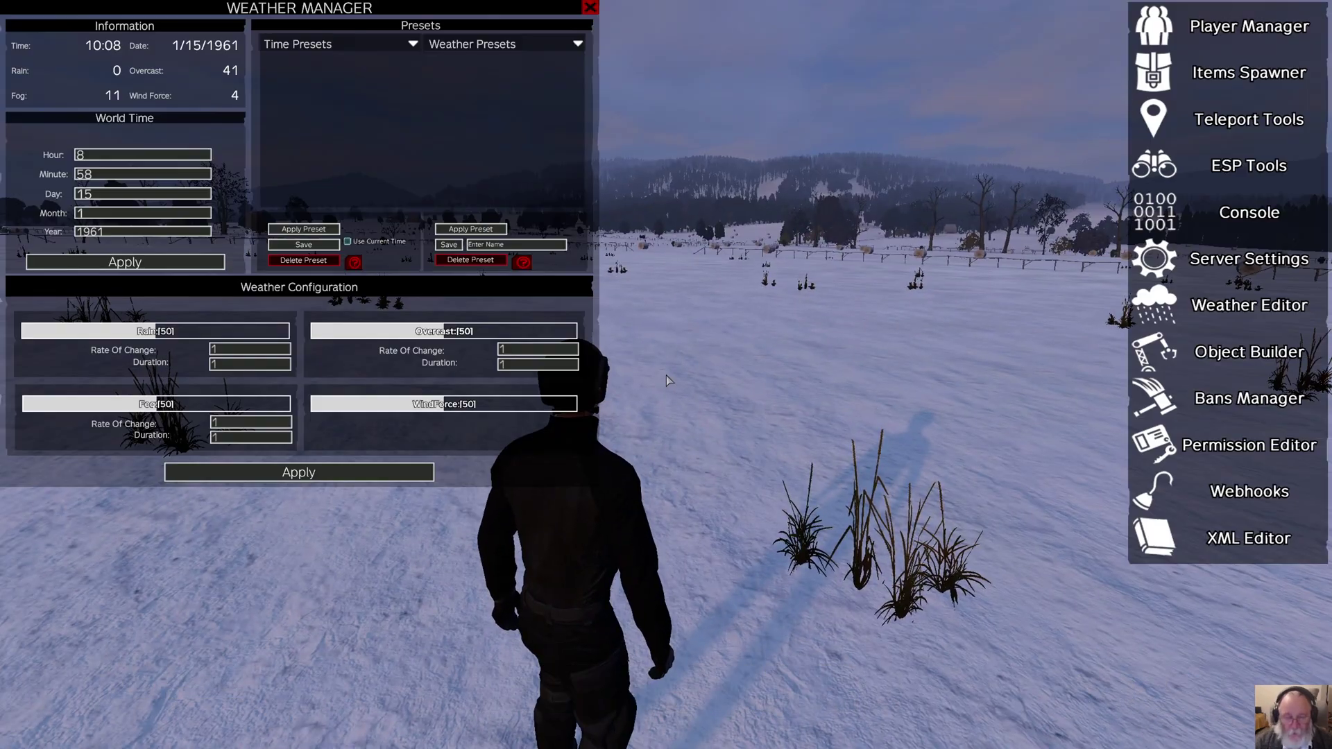
left_click(589, 8)
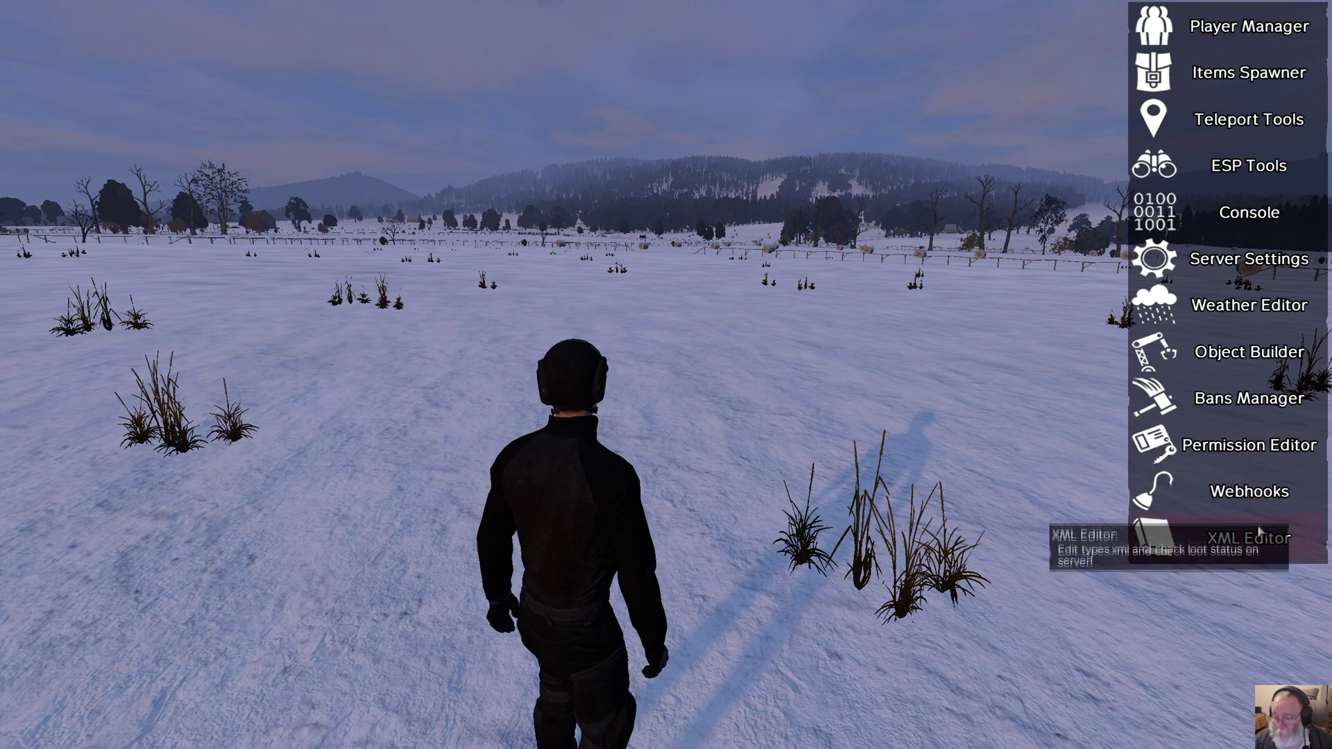
left_click(1249, 351)
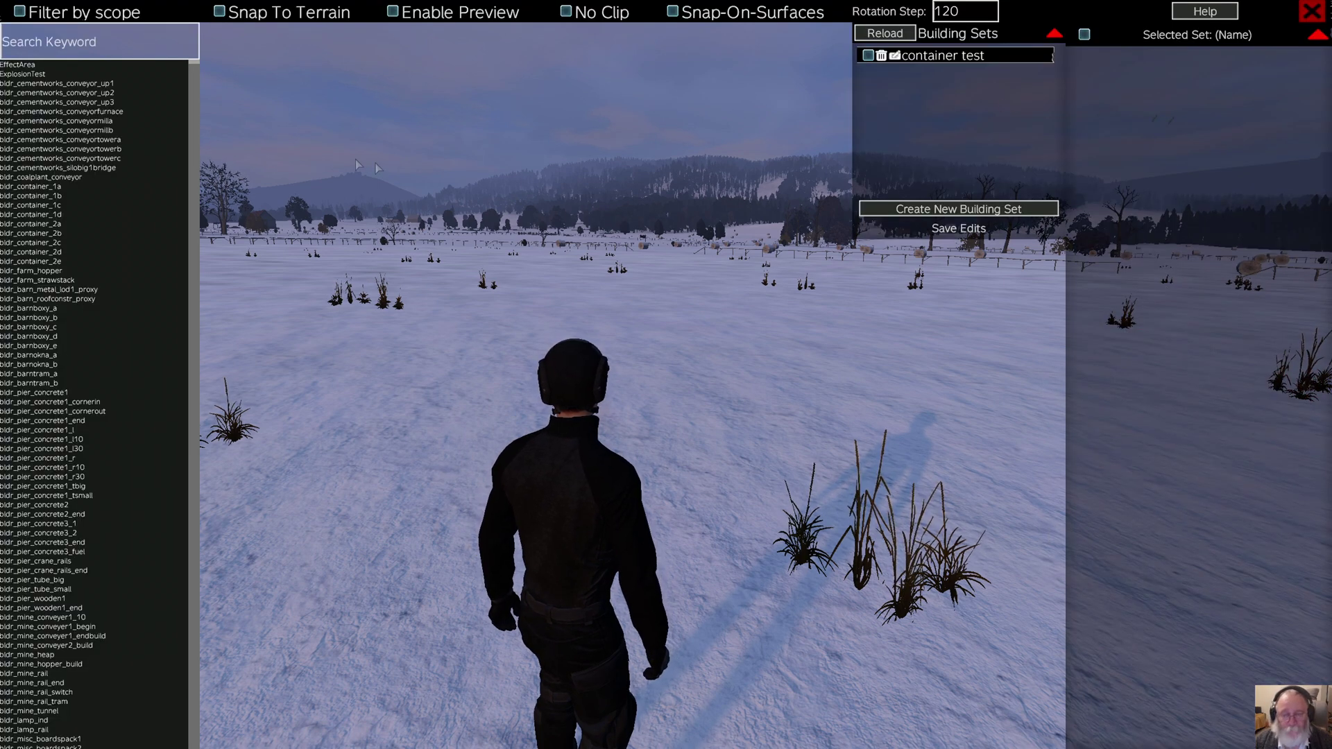
left_click(868, 56)
left_click(619, 420)
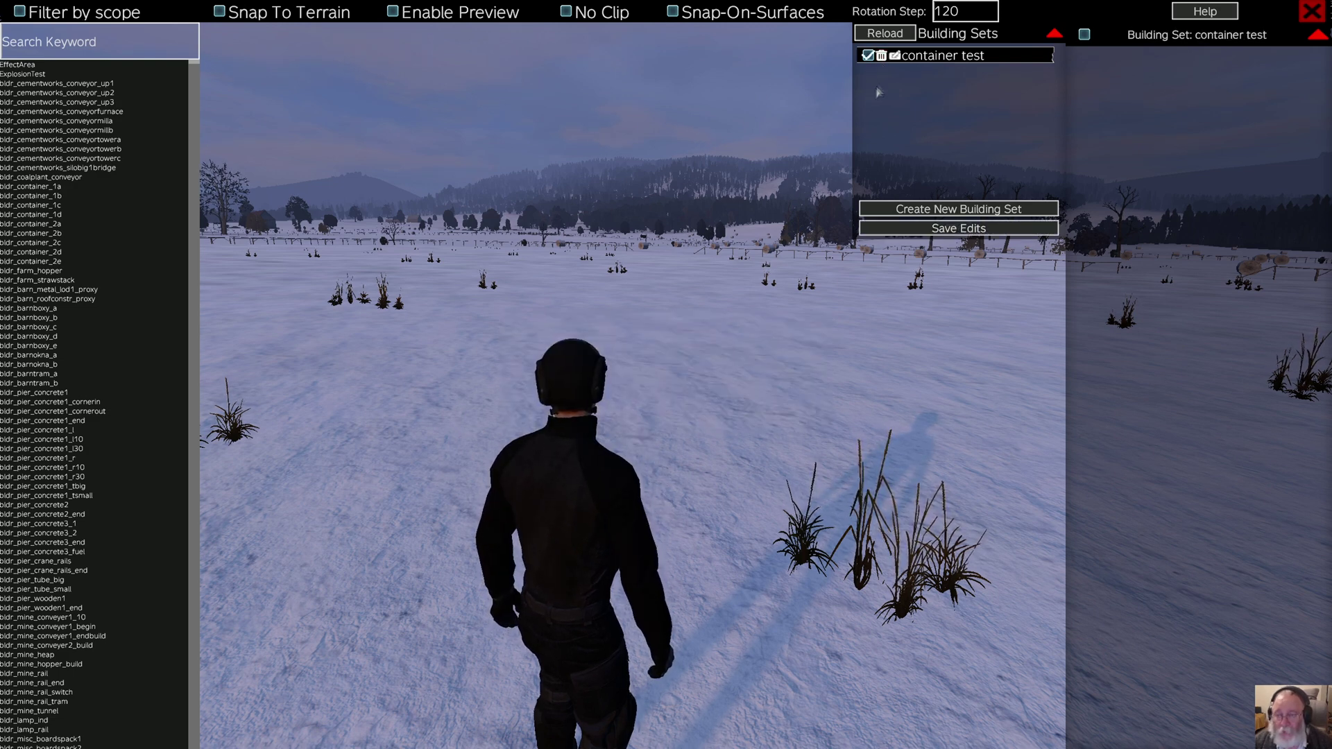
left_click(881, 56)
left_click(628, 420)
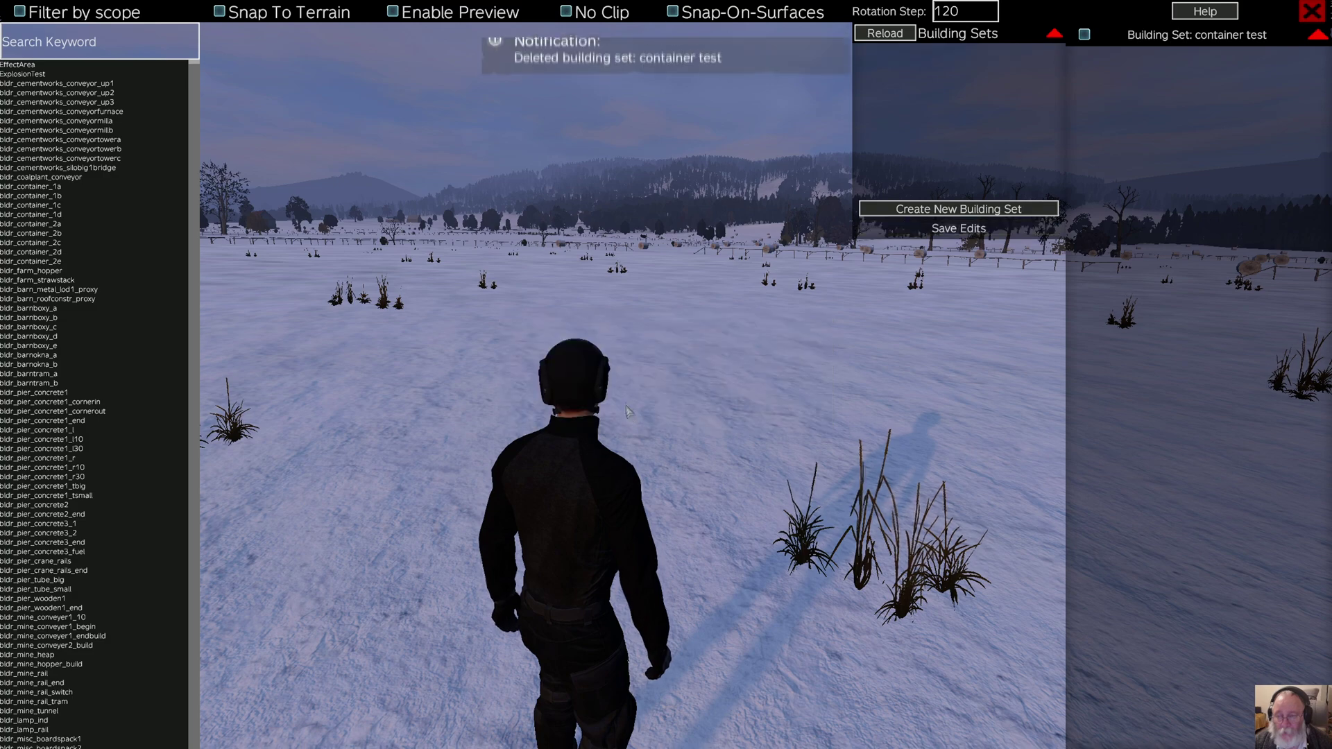
key("Escape")
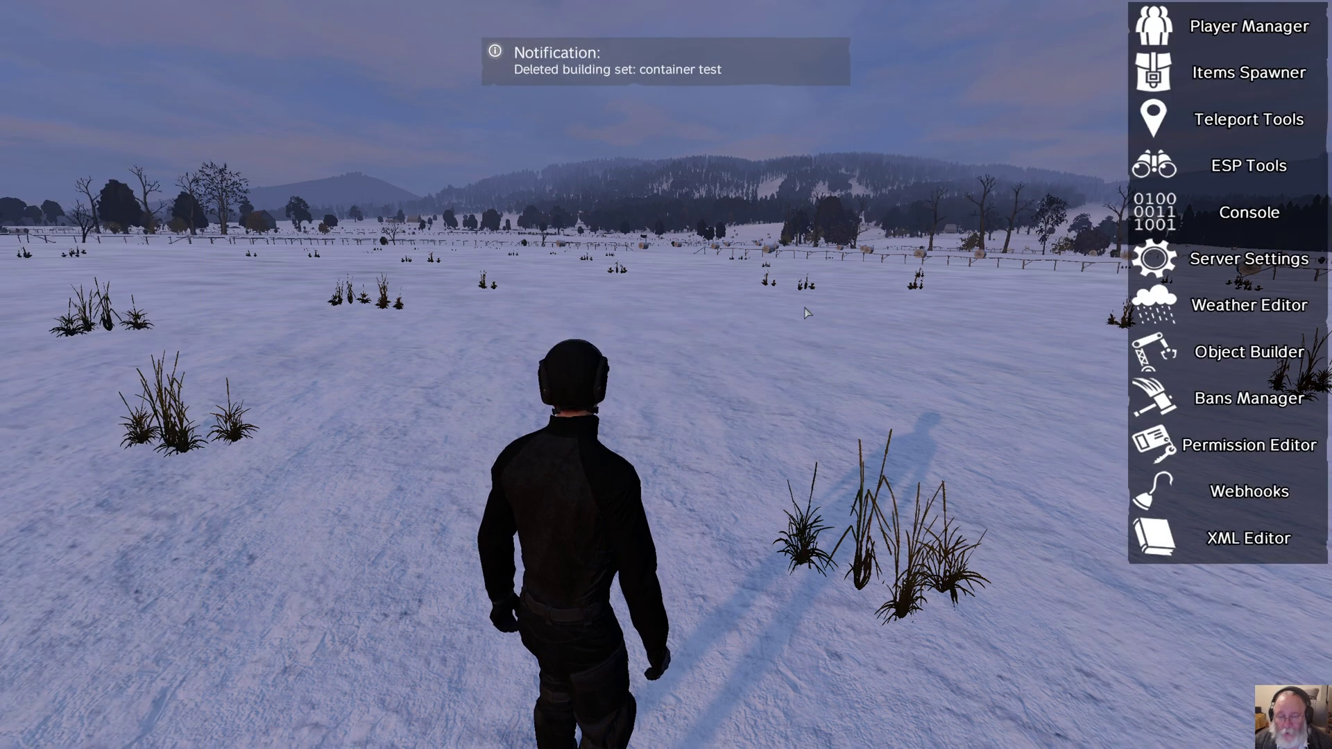
key("Escape")
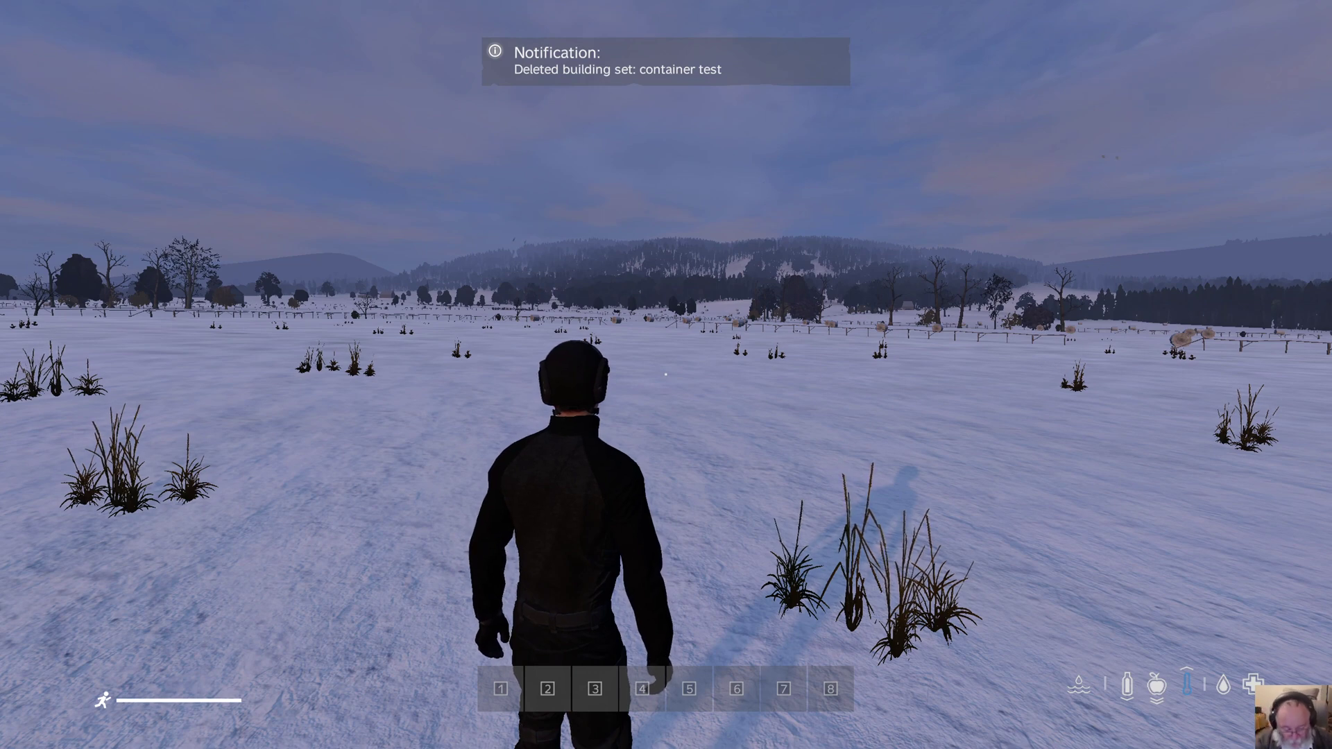
- Create a new building set named "test set 12" in the Object Builder, keeping Set Active enabled
key("Home")
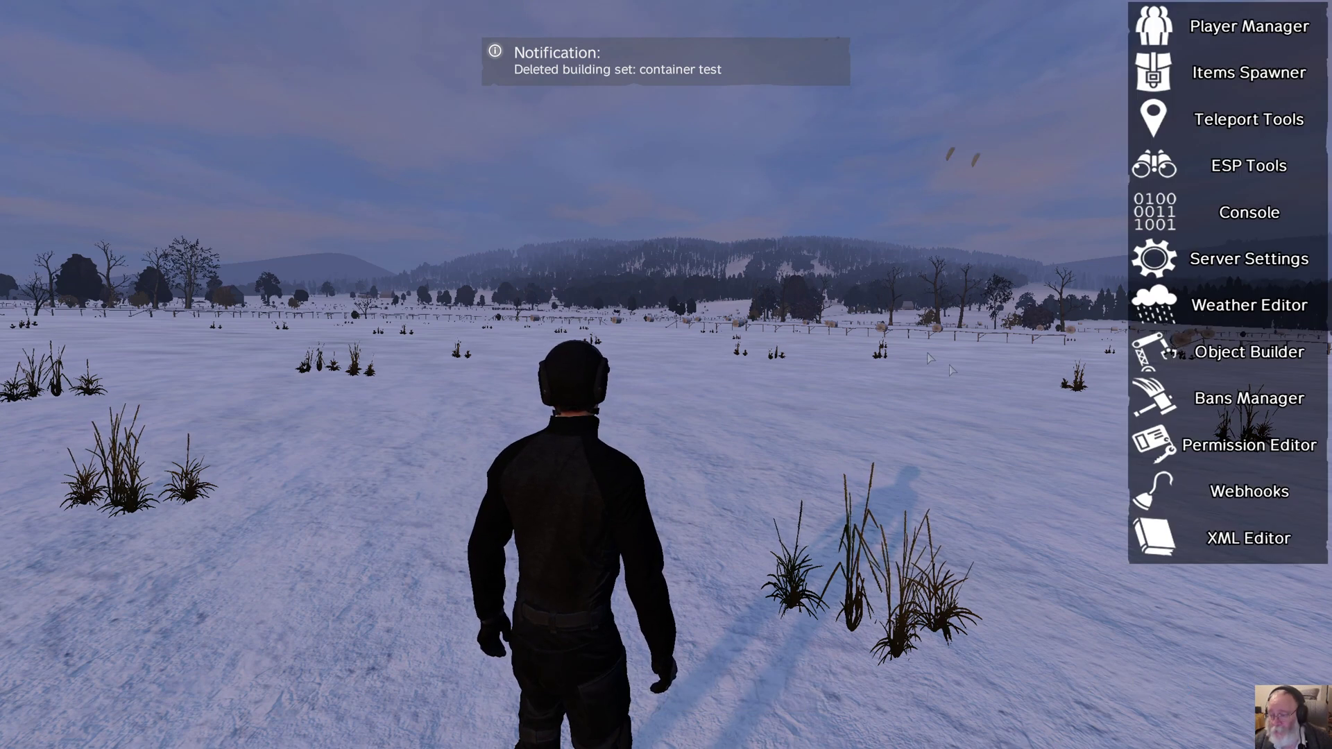
left_click(1157, 351)
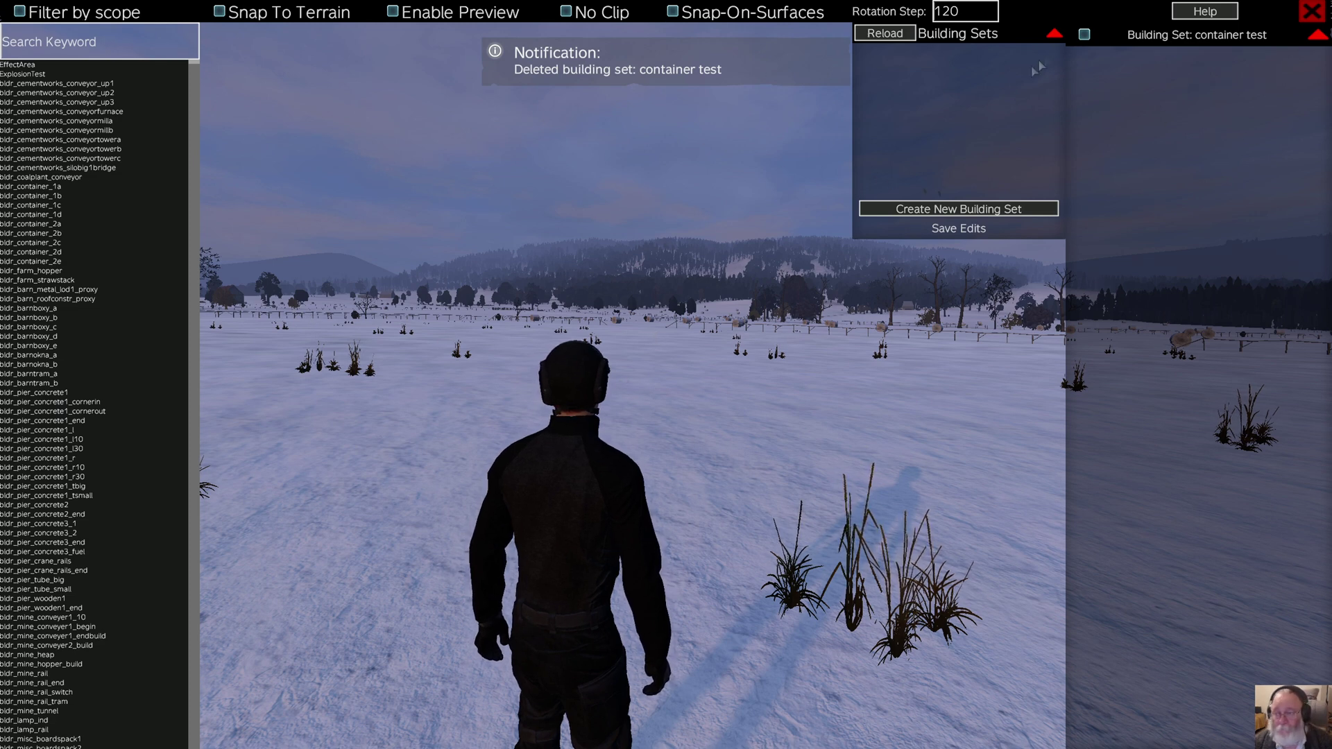
left_click(875, 209)
left_click(650, 345)
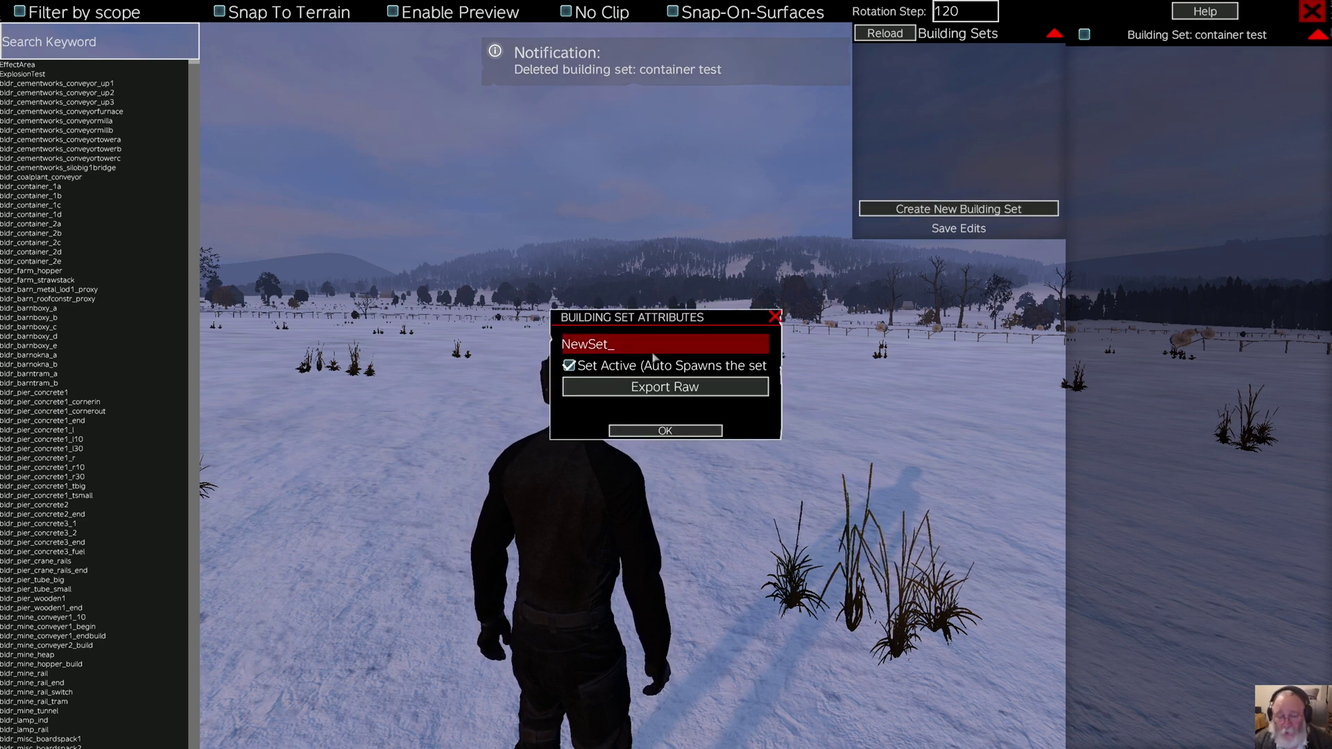
key("BackSpace")
key("BackSpace")
key("BackSpace")
key("BackSpace")
key("BackSpace")
key("BackSpace")
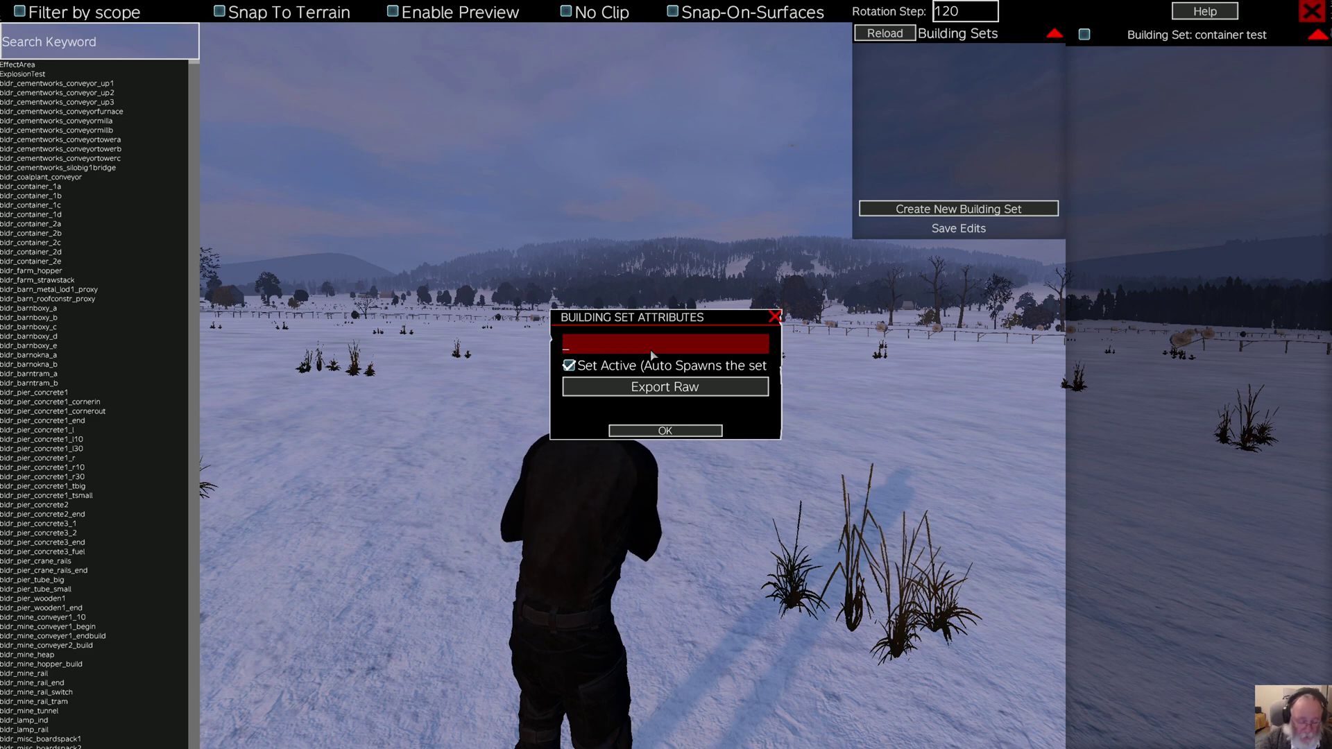
type("test set 12")
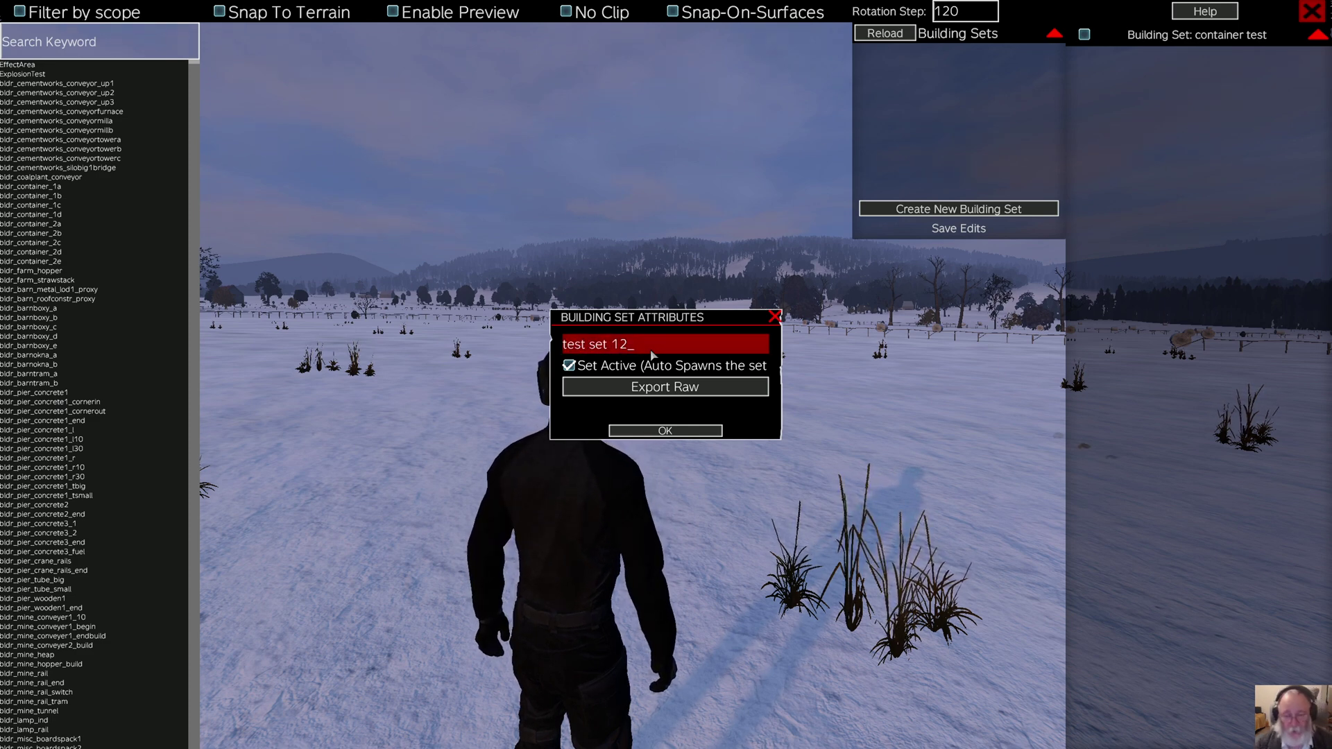
key("Return")
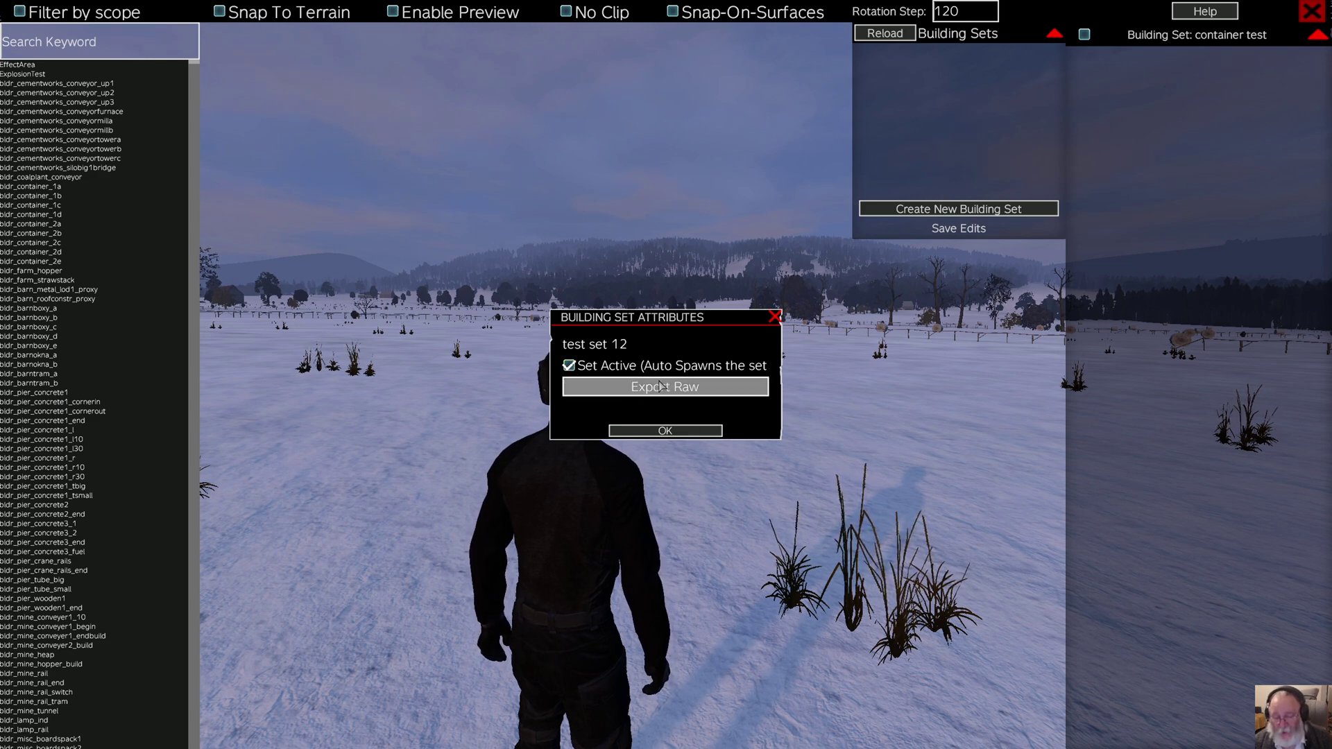
left_click(665, 431)
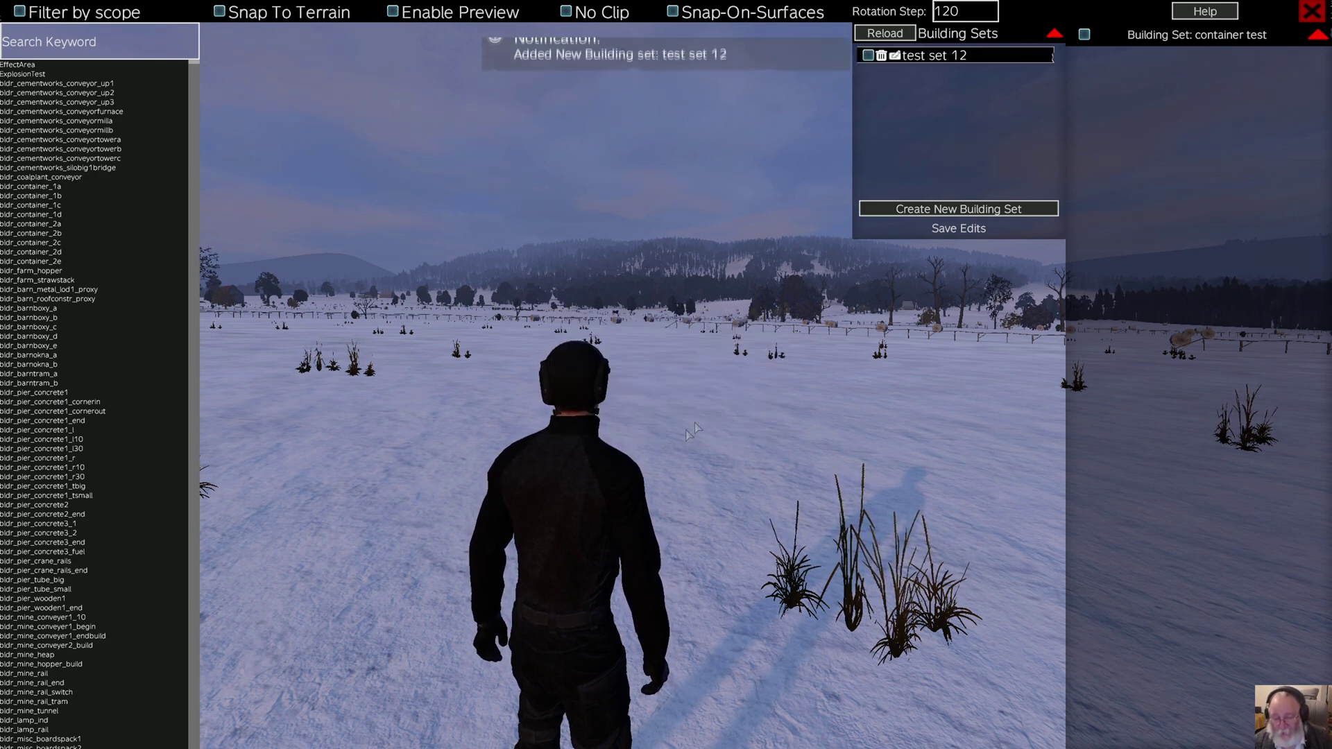
- Select "test set 12" as the building set to edit and collapse the list of building sets
left_click(866, 59)
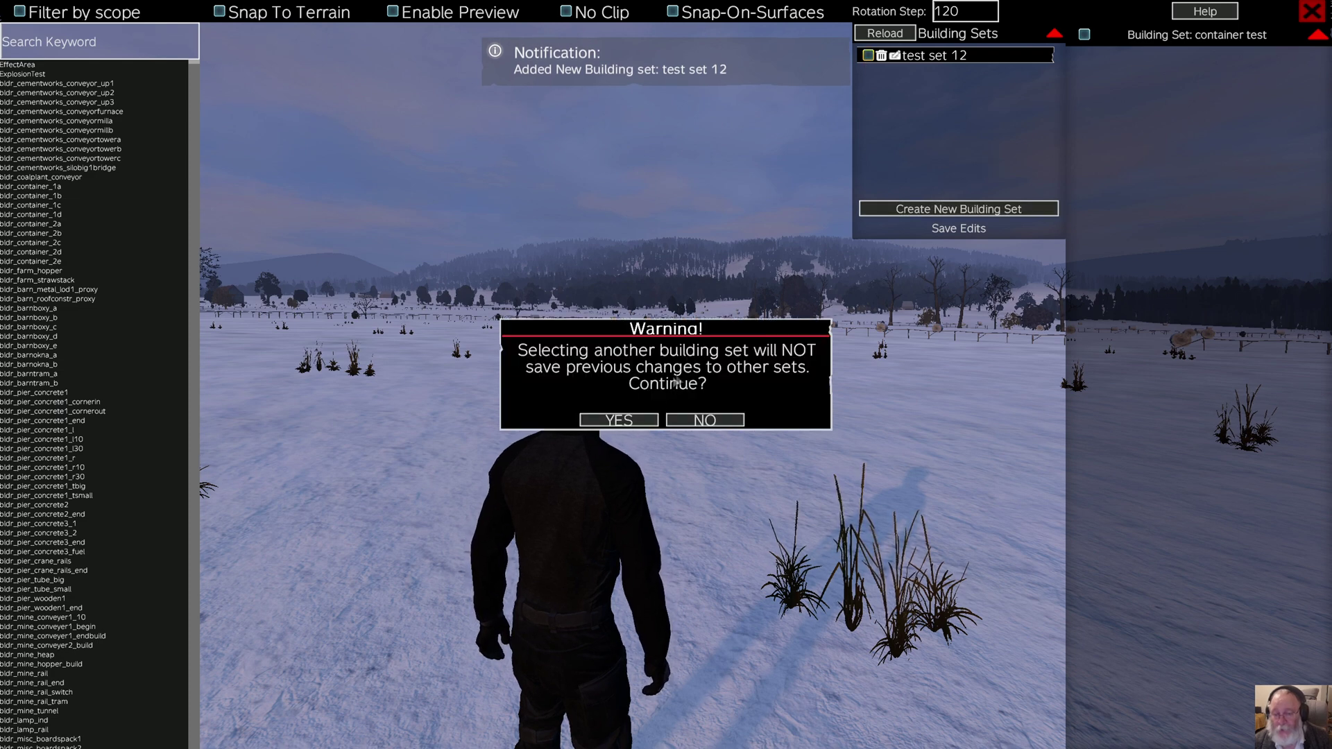
left_click(643, 420)
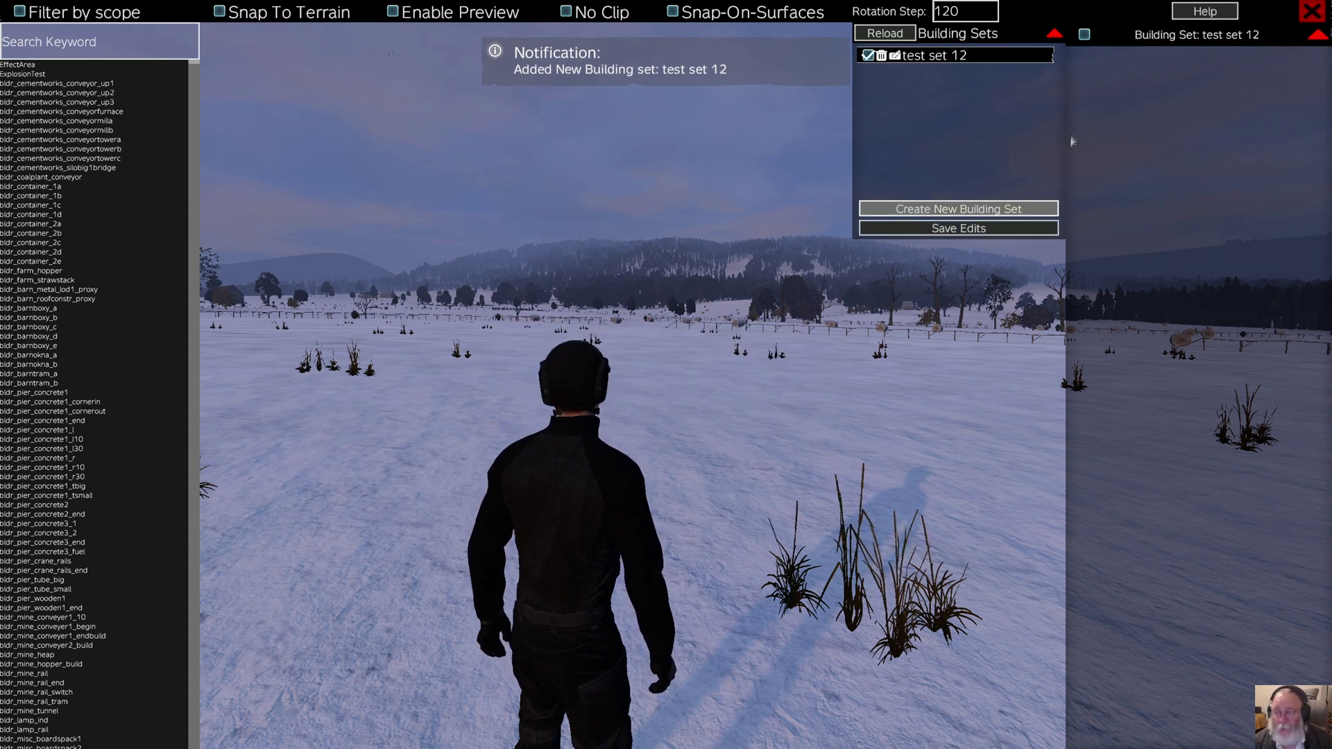
left_click(1053, 33)
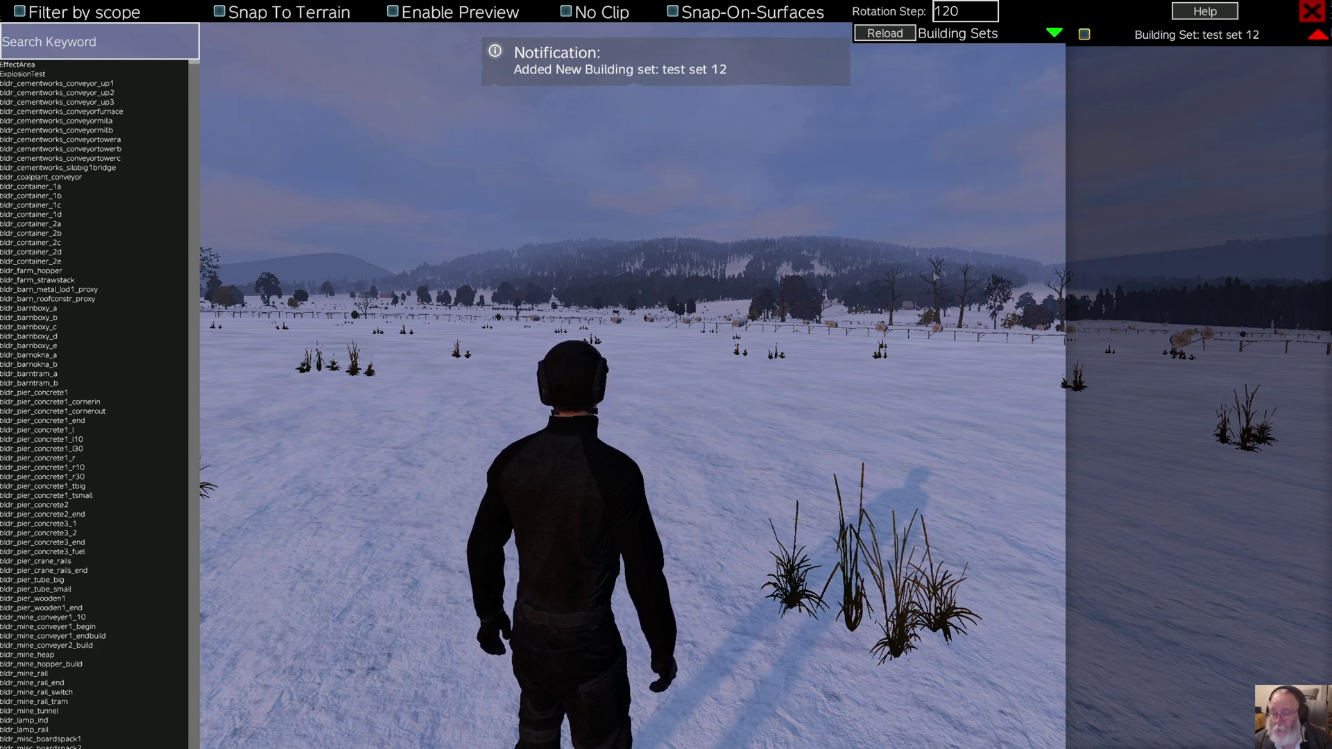
- Filter the object list by "container" and select bldr_container_1a
left_click(63, 55)
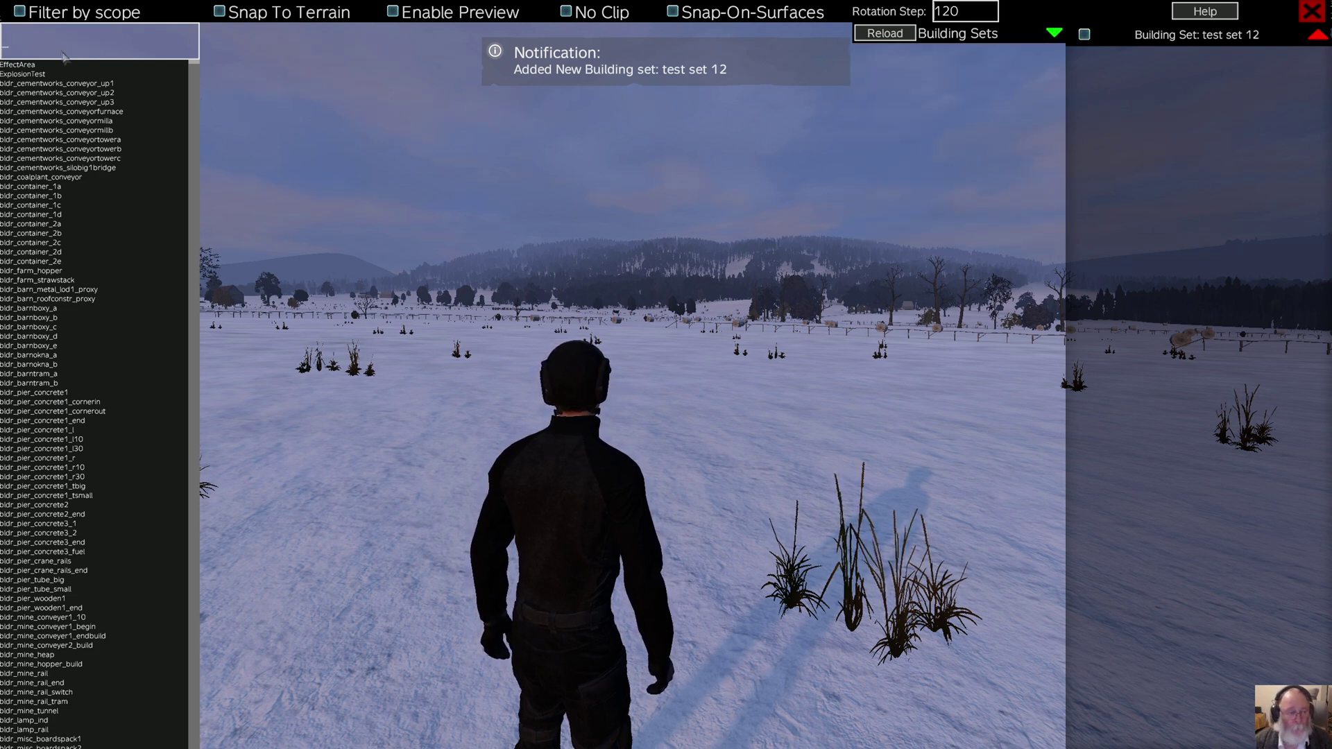
type("container")
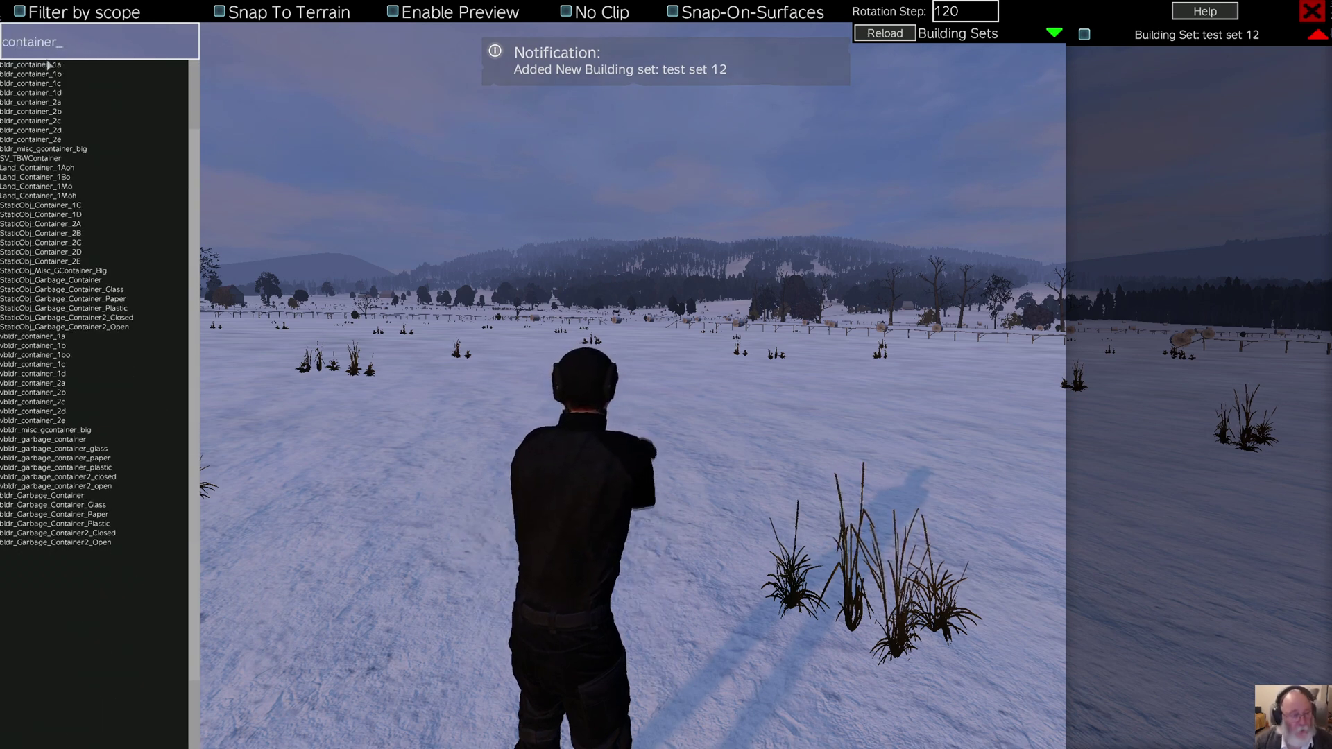
left_click(47, 65)
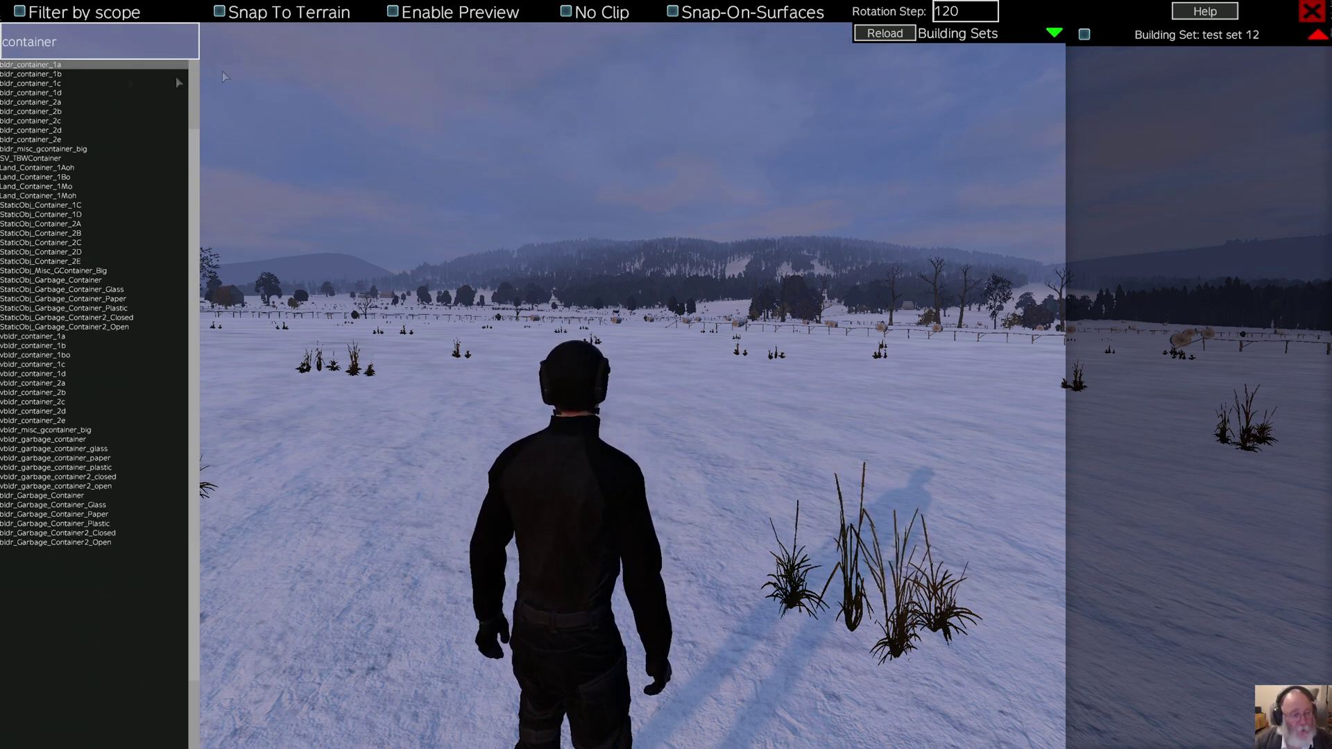
- Enable Snap To Terrain and item previews for the objects being placed
left_click(396, 17)
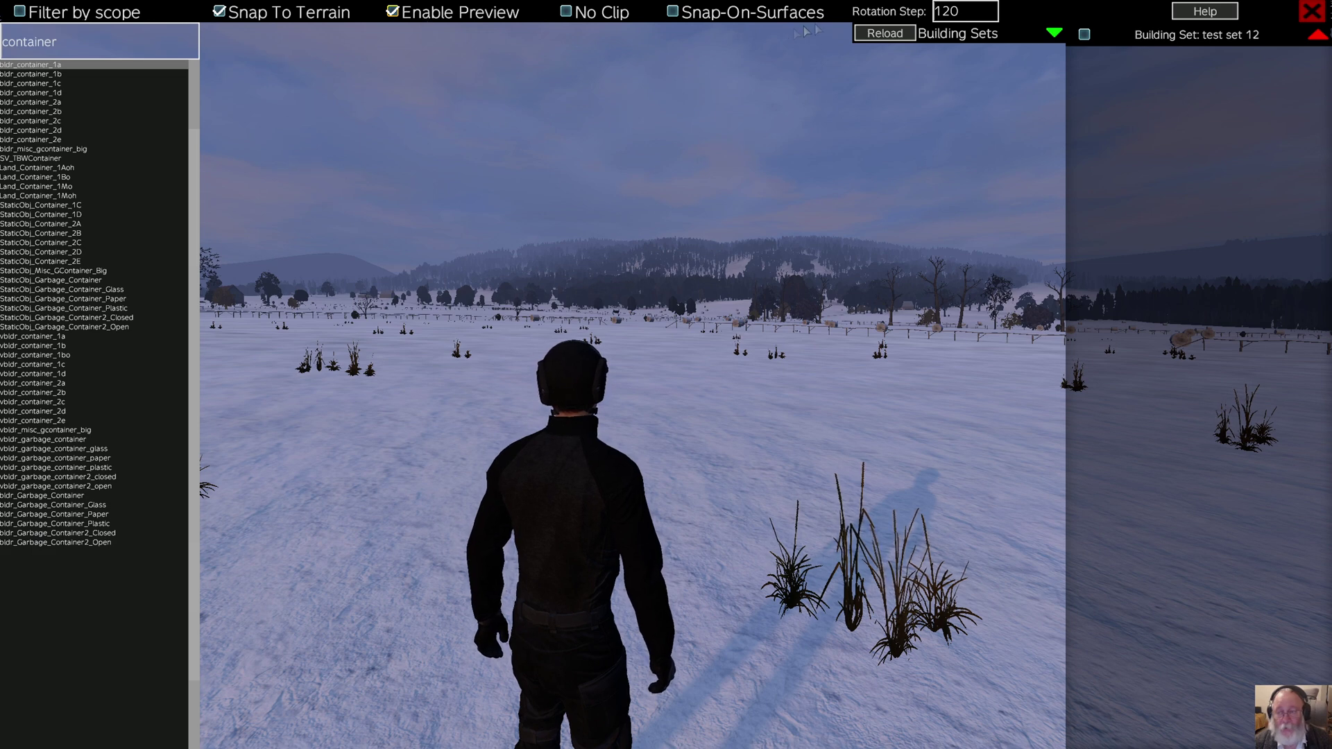
mouse_move(67, 100)
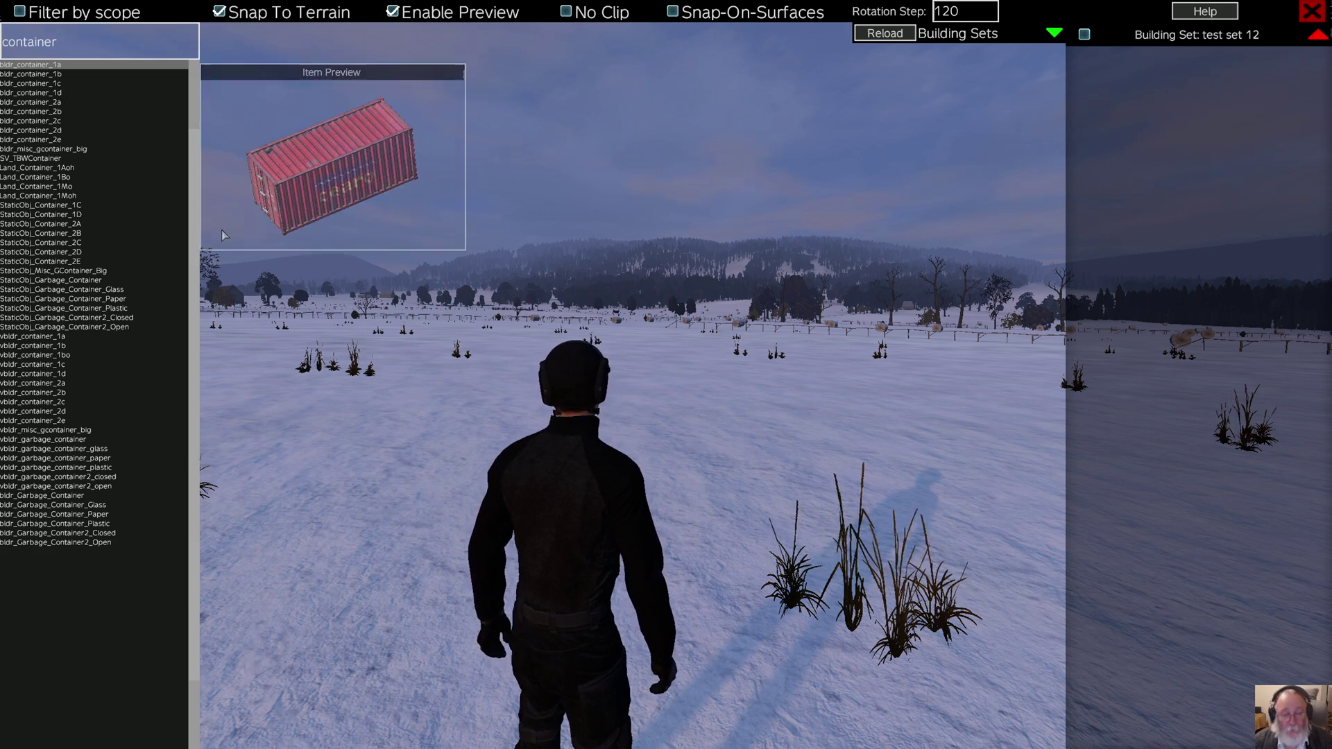
- Walk the character to open ground in the snowy field and spawn a bldr_container_1a there
key("space")
key("w")
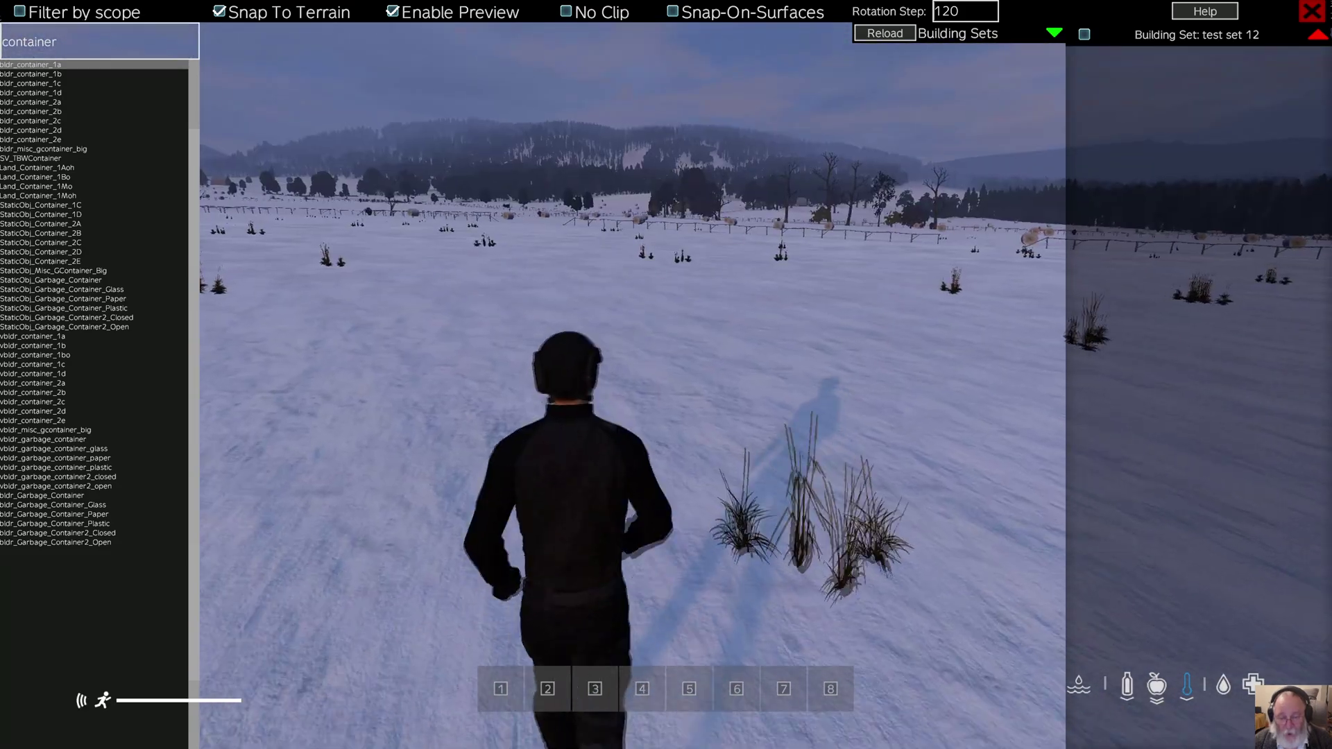
key("Escape")
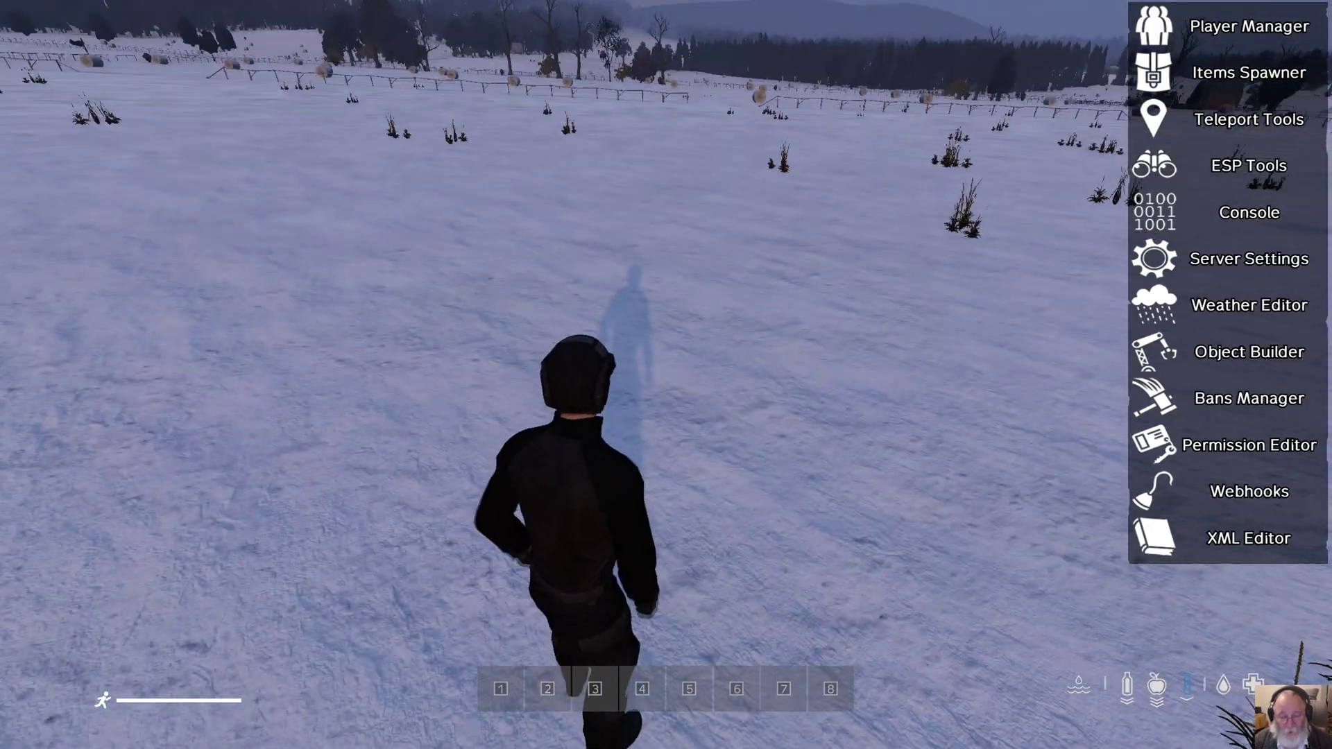
key("Escape")
key("Escape")
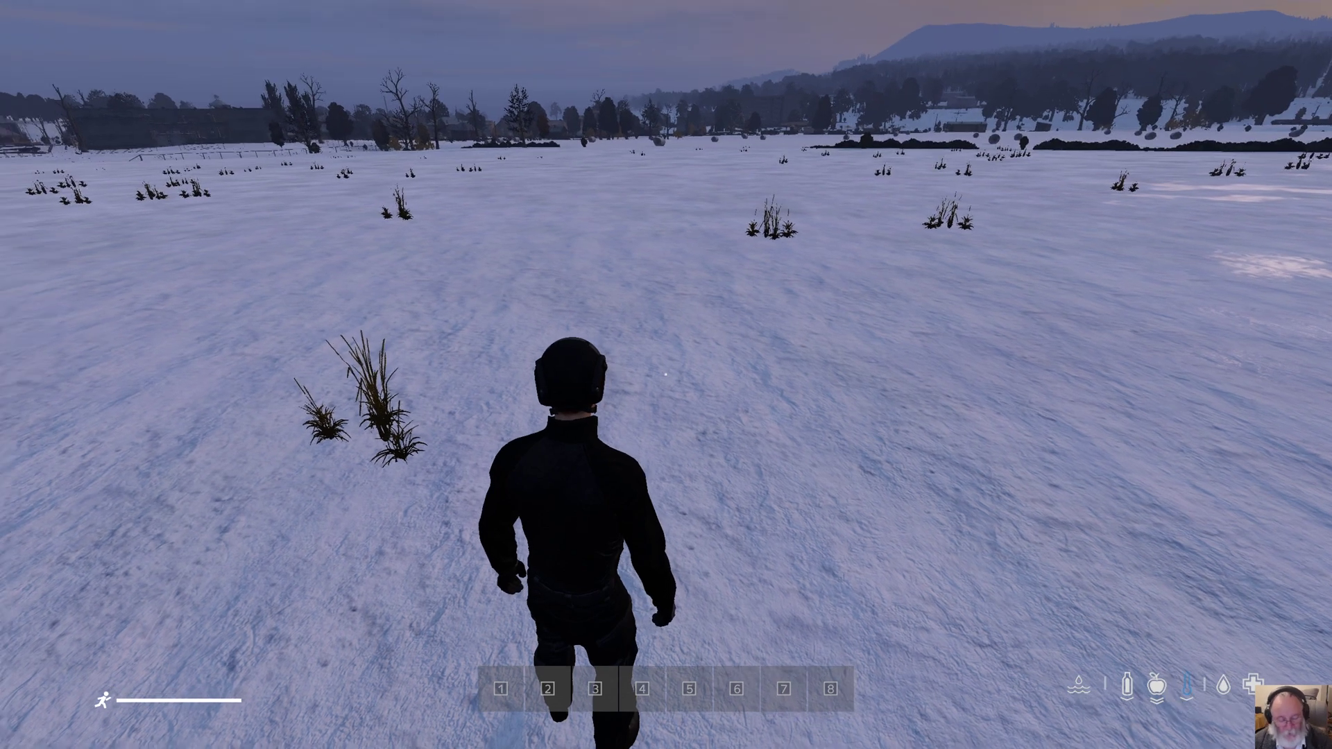
key("y")
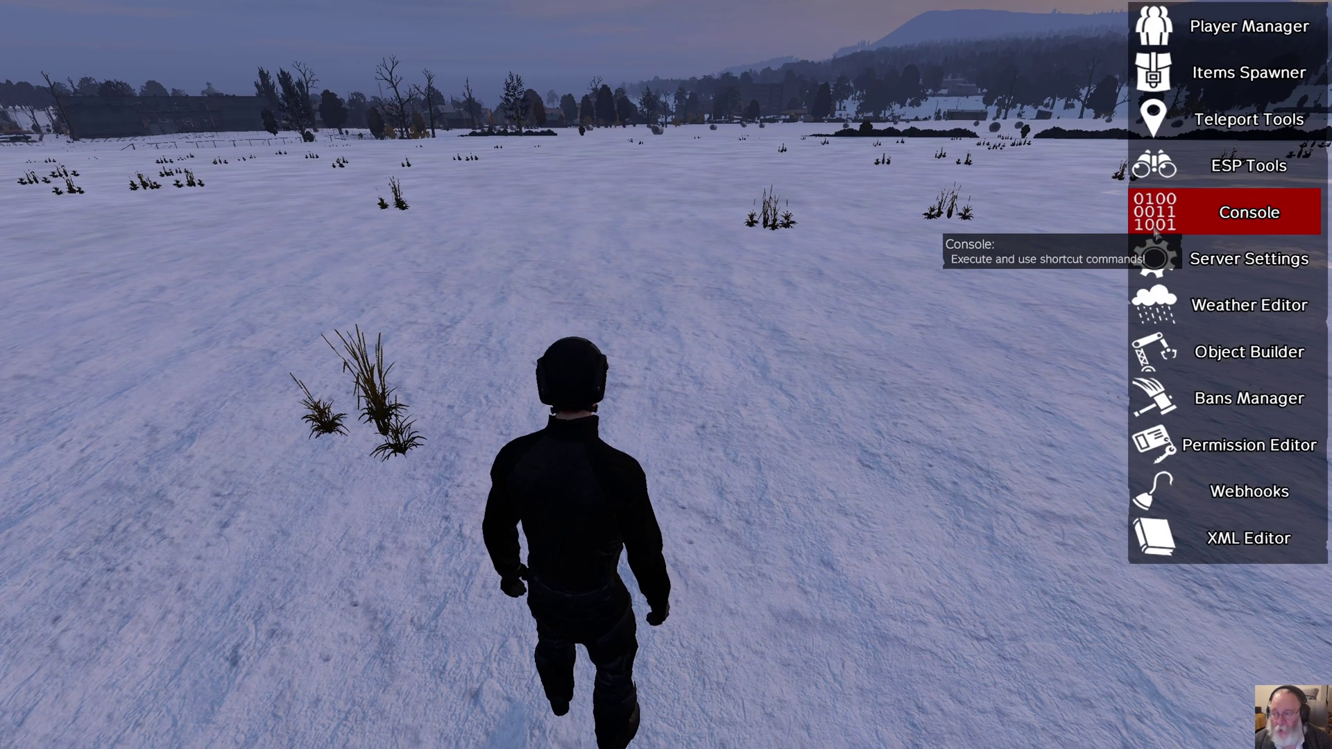
left_click(1228, 360)
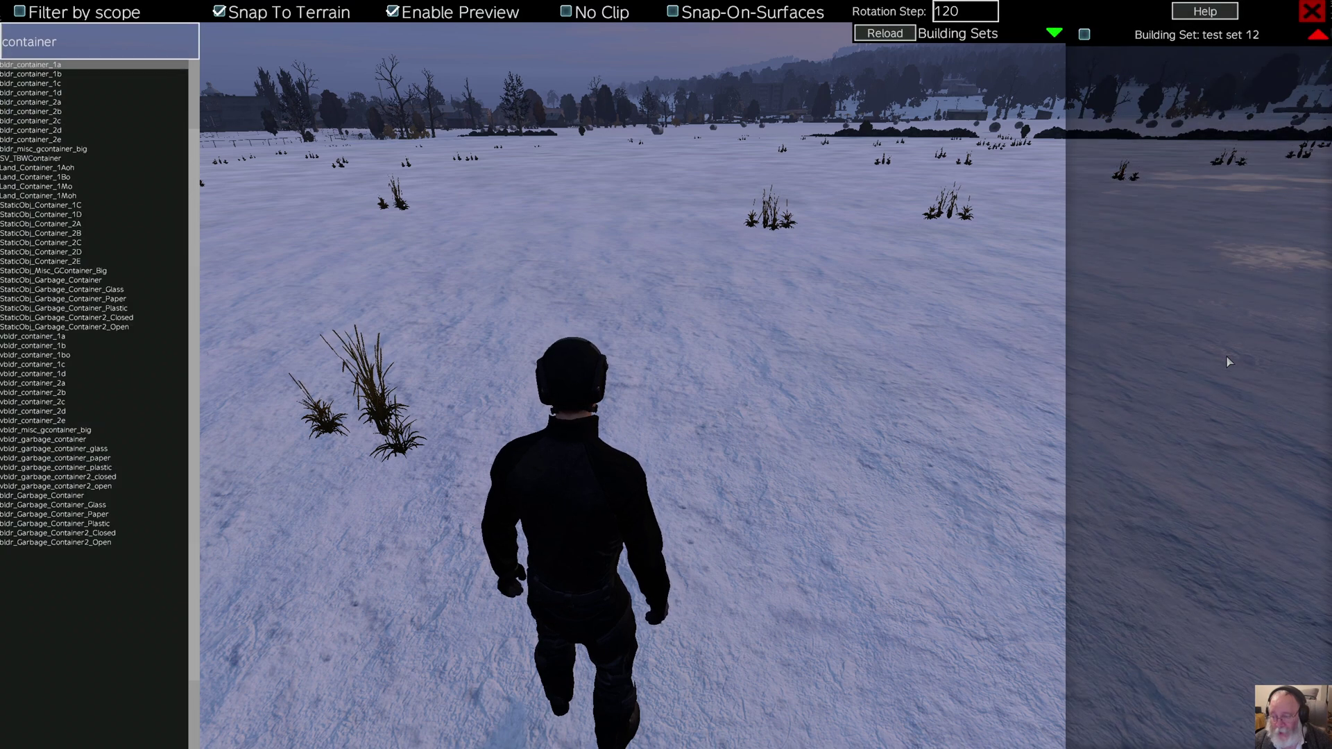
left_click(139, 66)
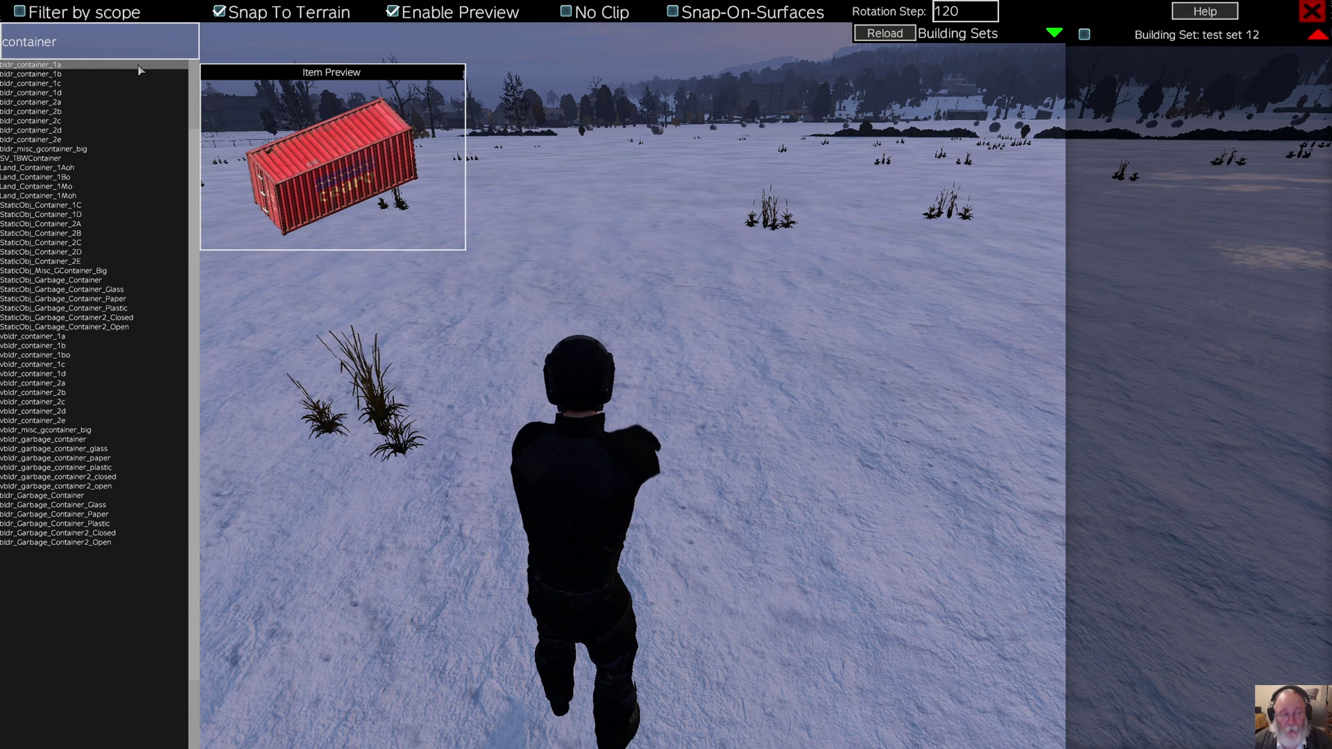
double_click(138, 65)
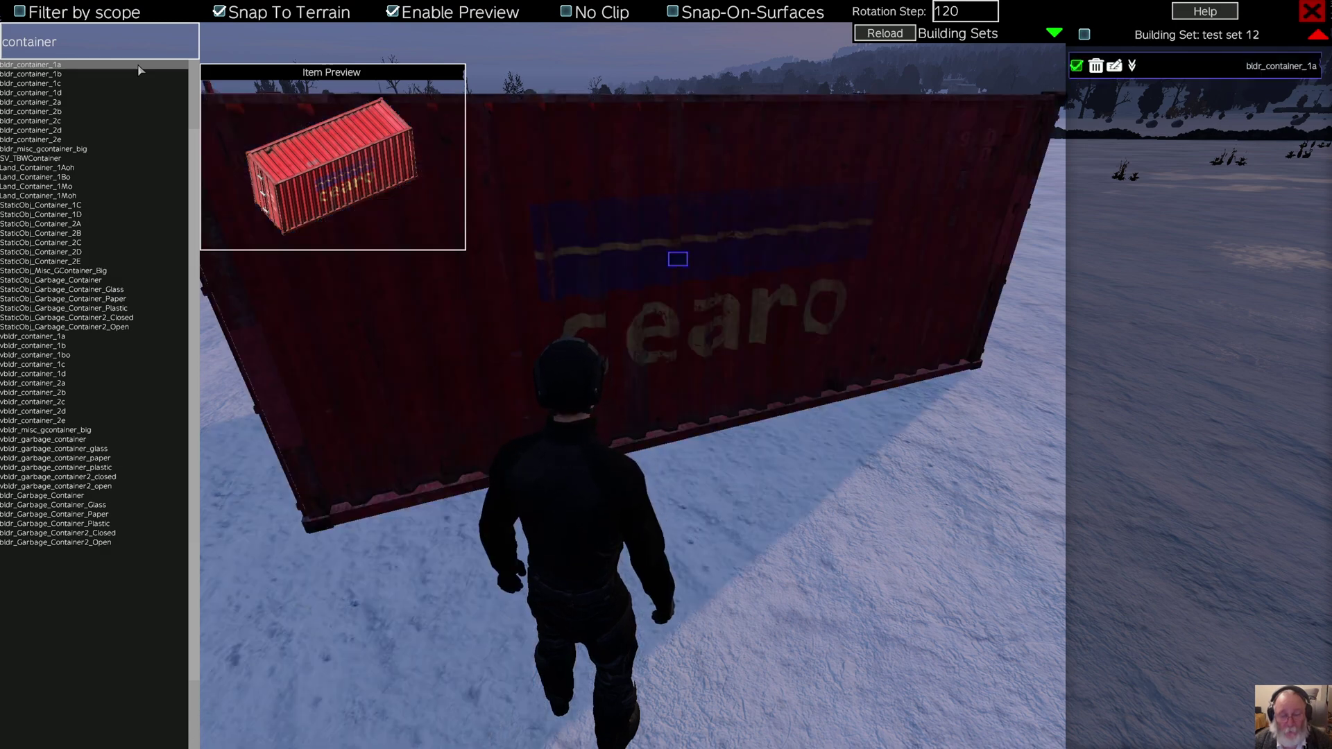
- Walk the character to the right past the container and spawn a second bldr_container_1a beside the first
key("Escape")
key("Escape")
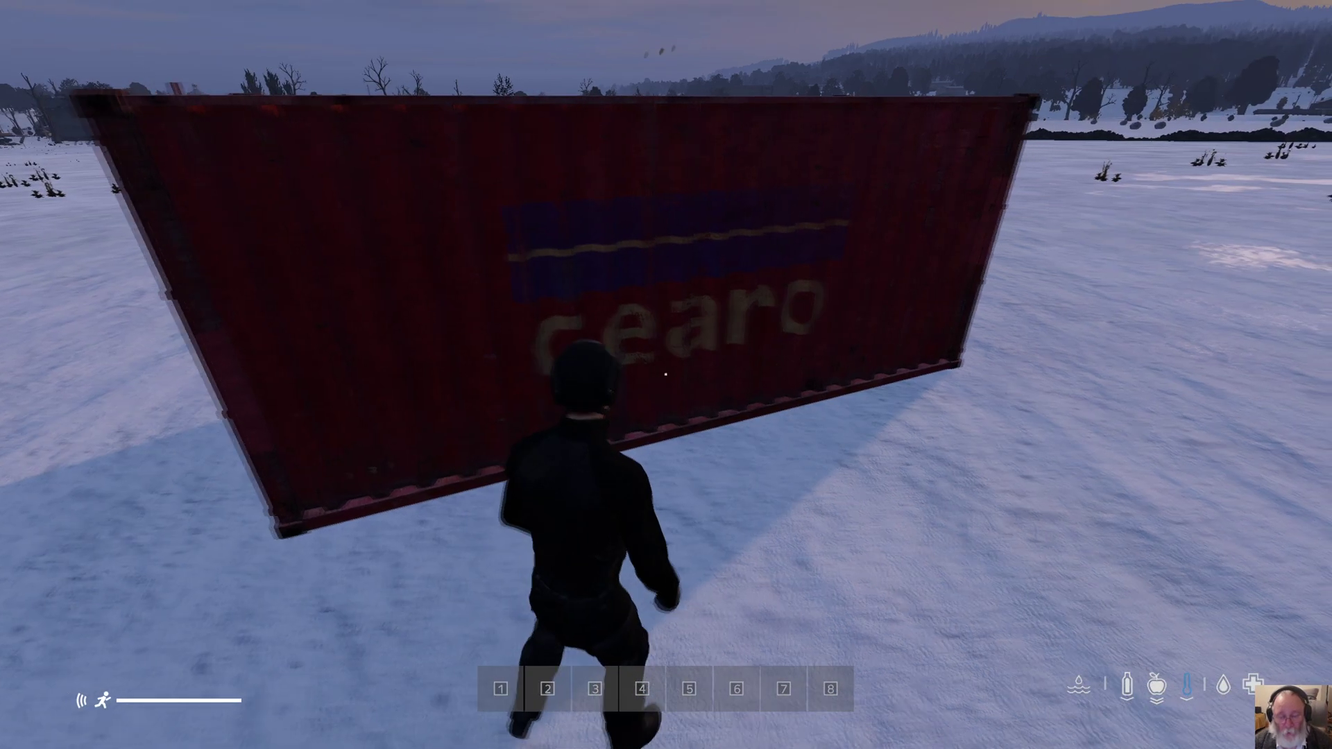
key("d")
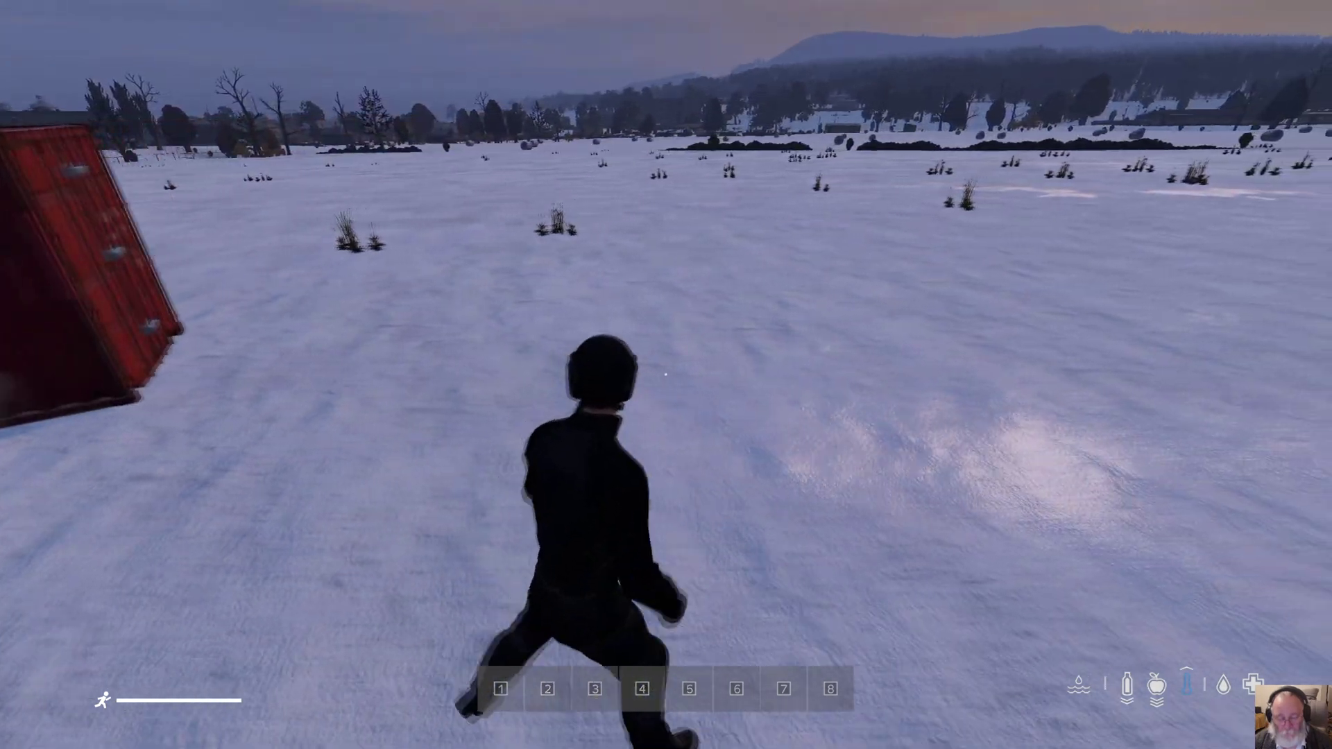
key("Home")
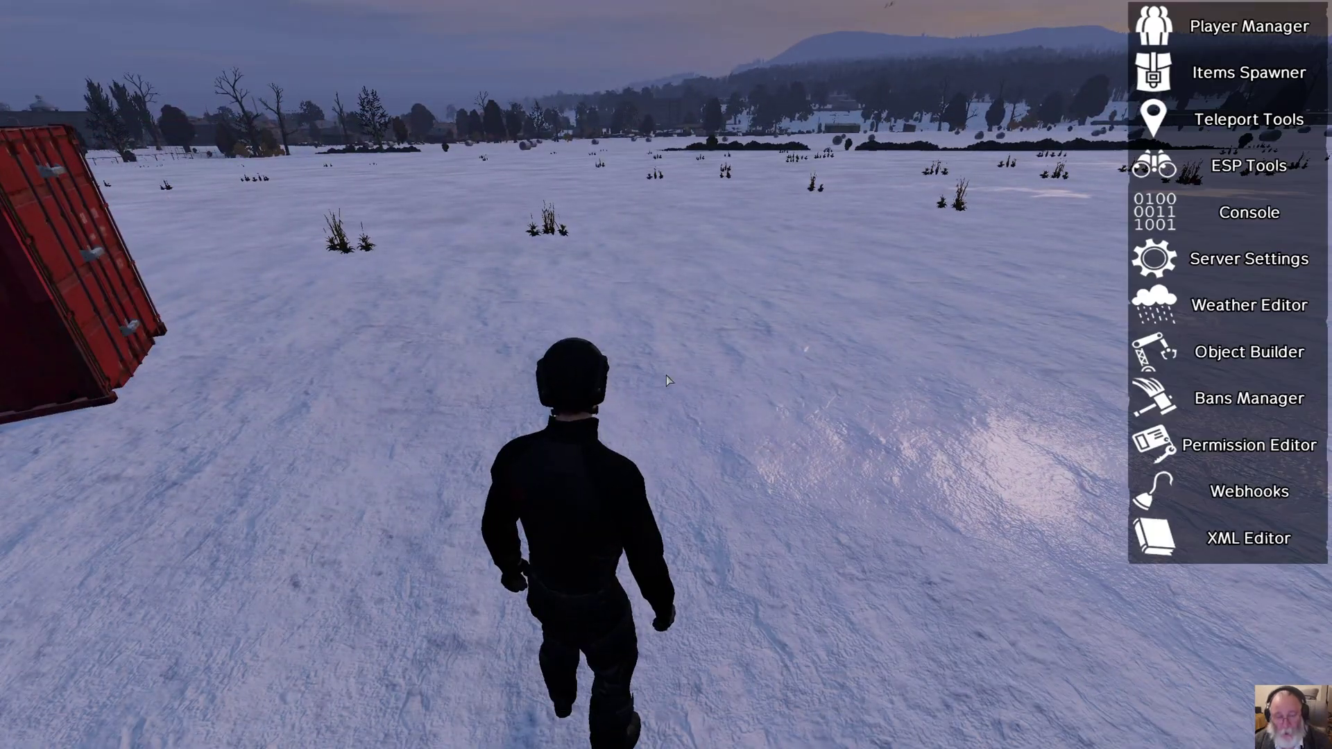
left_click(1238, 367)
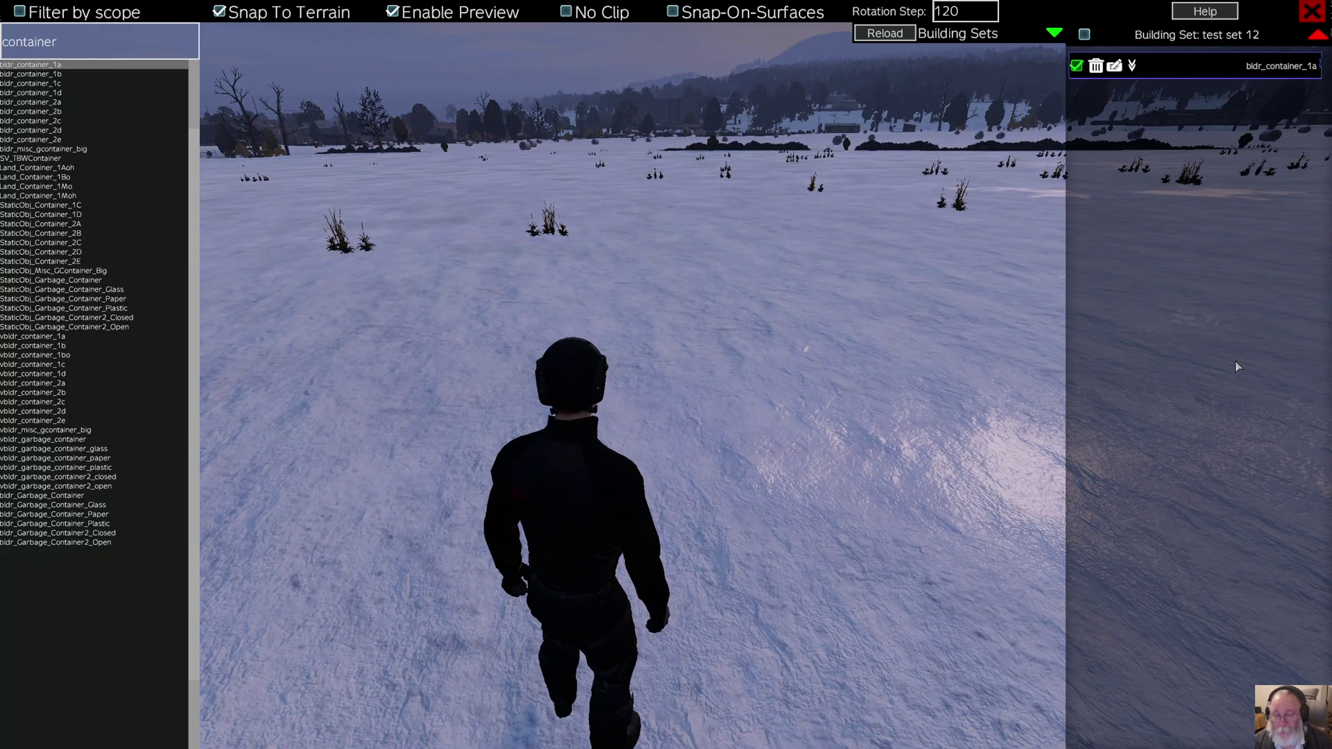
left_click(667, 341)
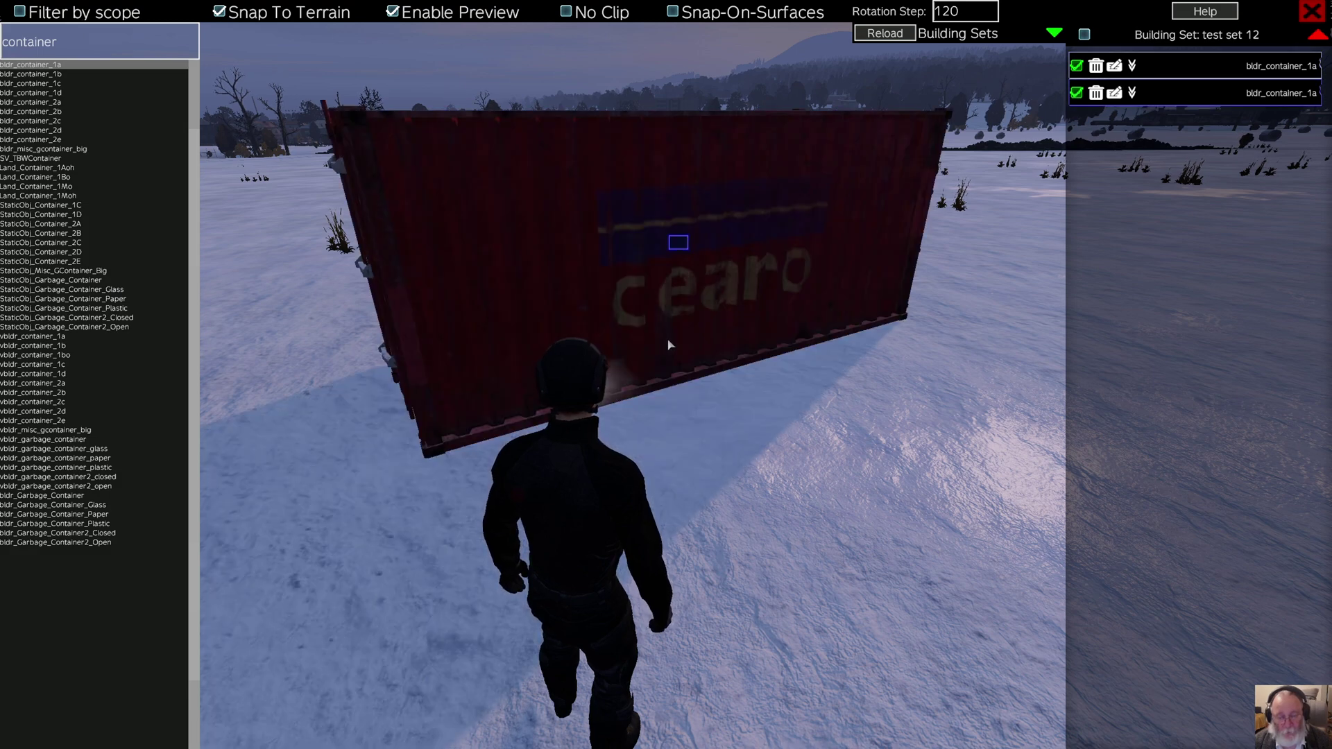
key("Escape")
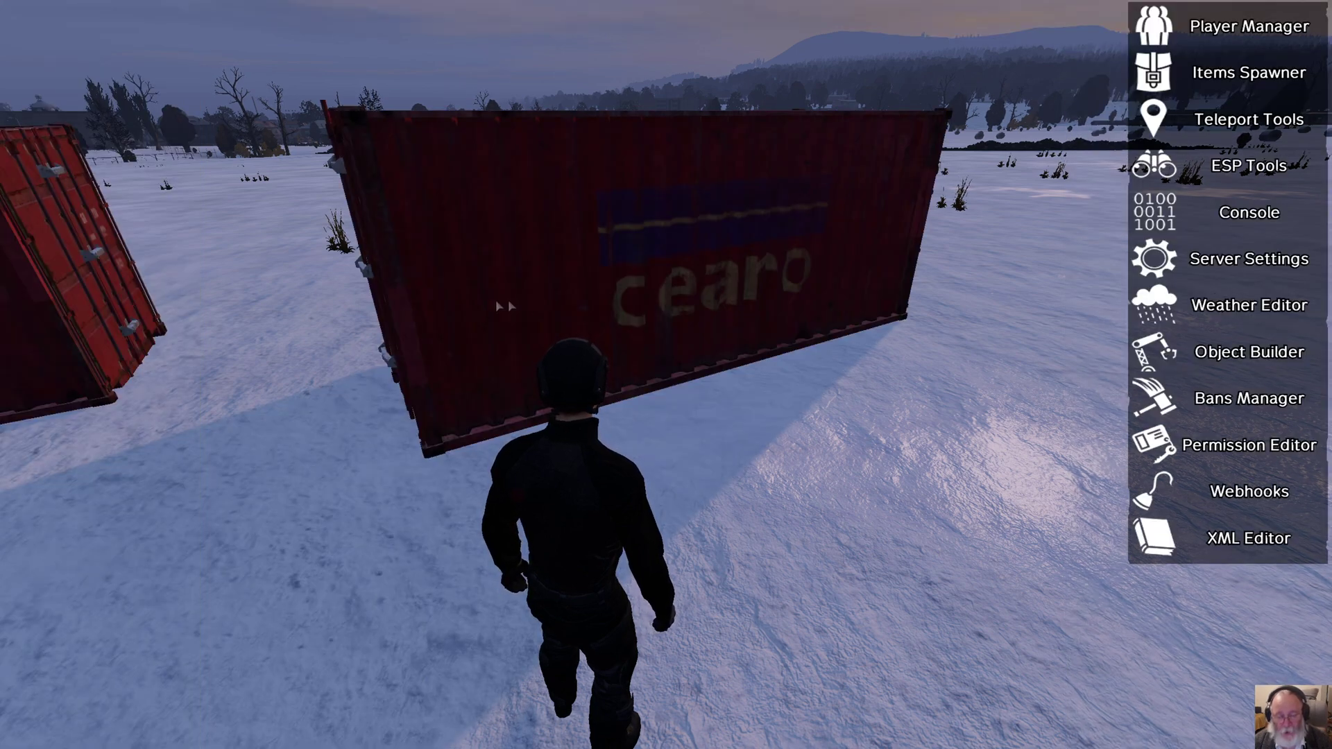
- Switch to the free camera and raise it high above the two containers, looking straight down on them
key("Escape")
key("s")
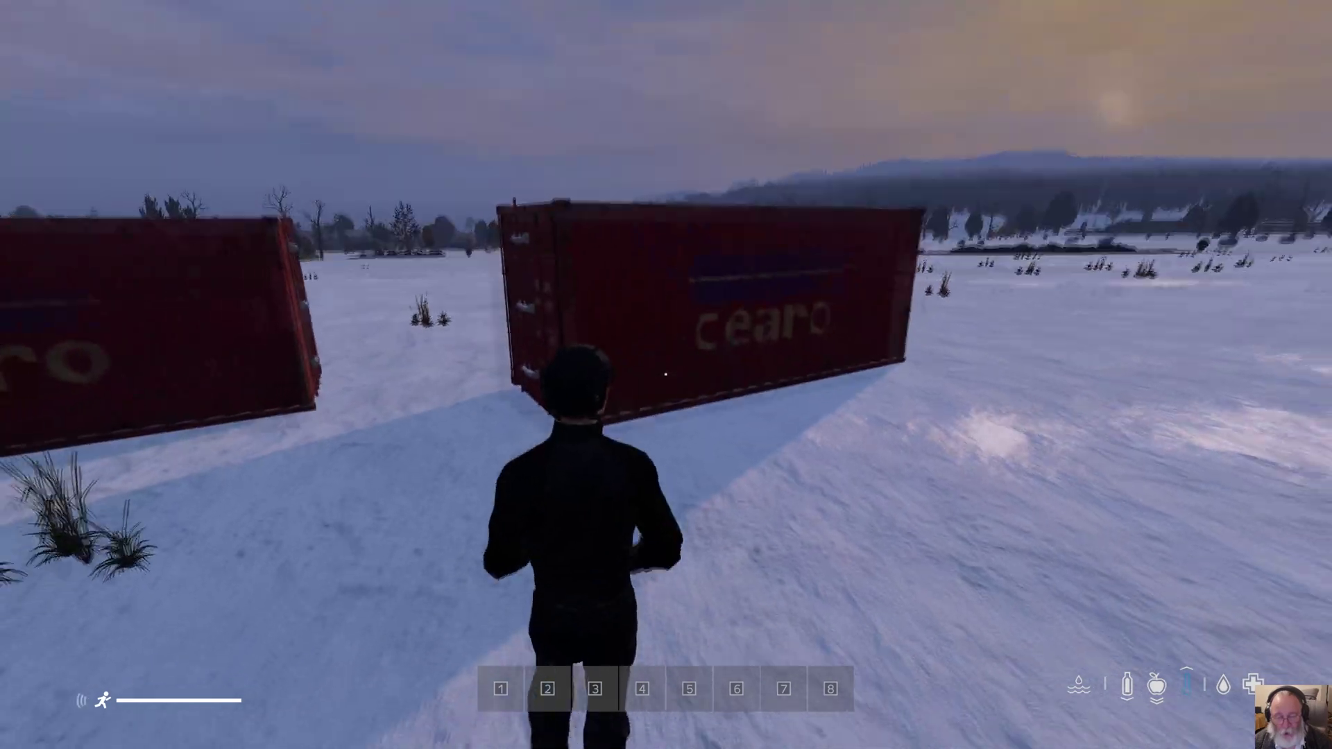
key("w")
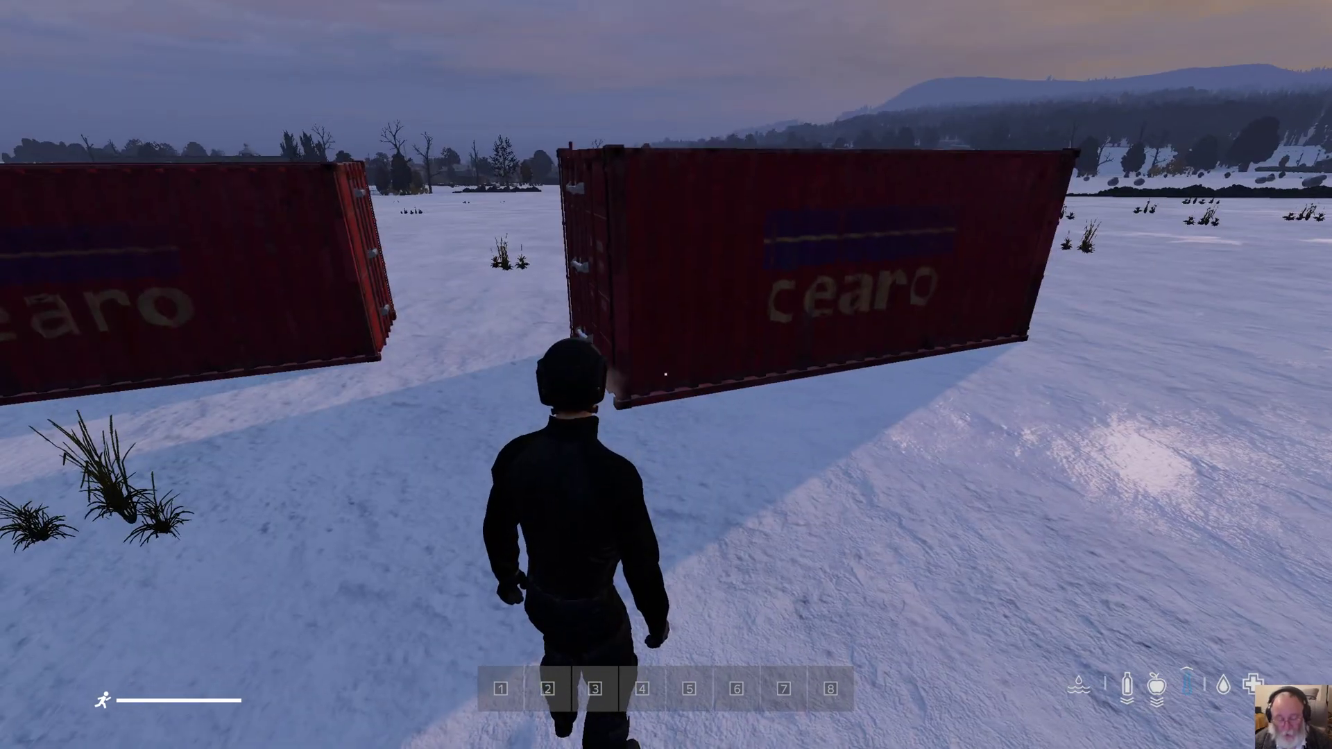
key("Insert")
key("s")
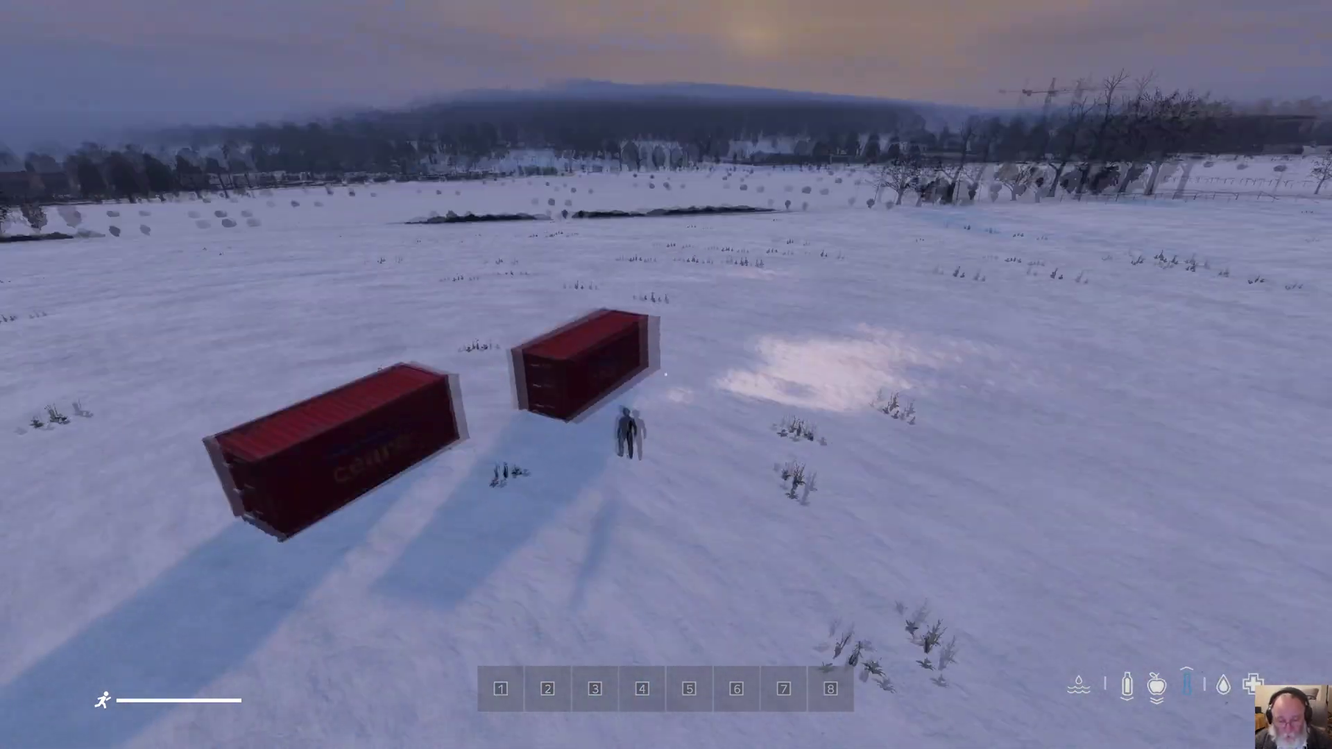
key("a")
key("w")
key("s")
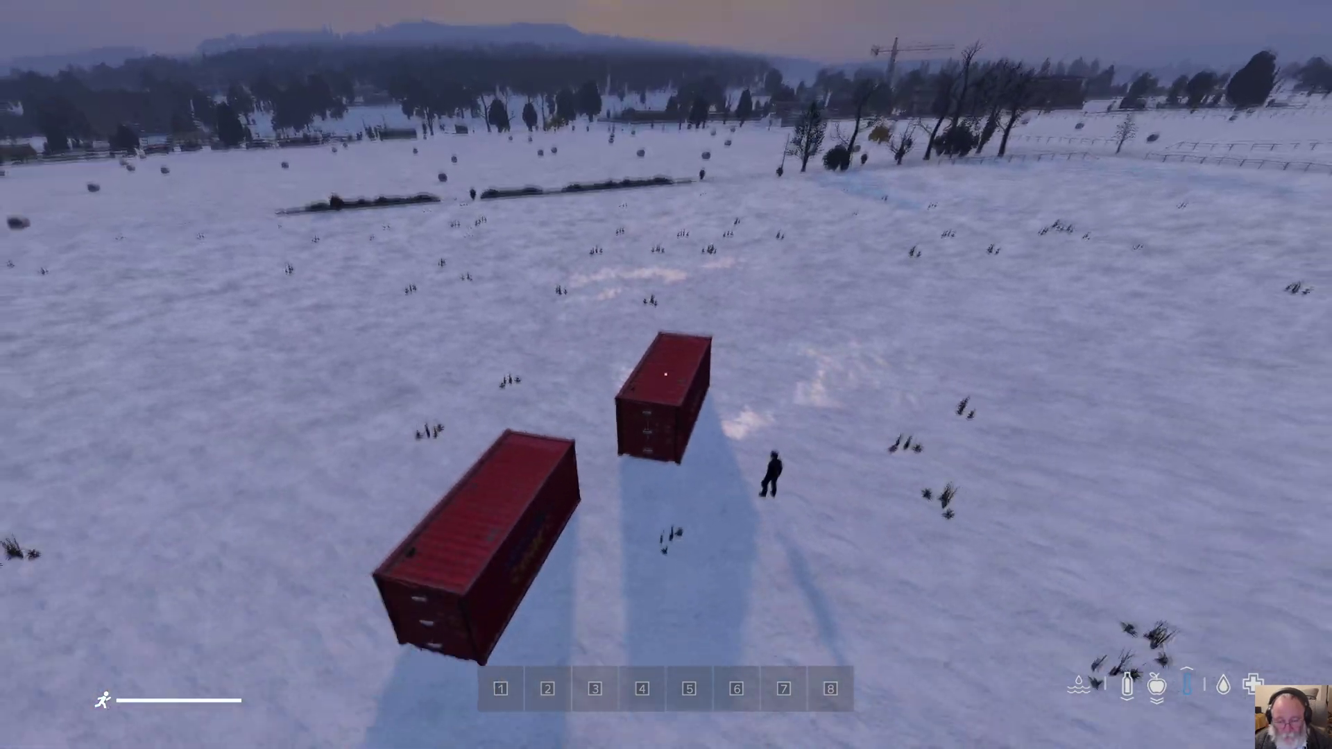
key("w")
key("s")
key("w")
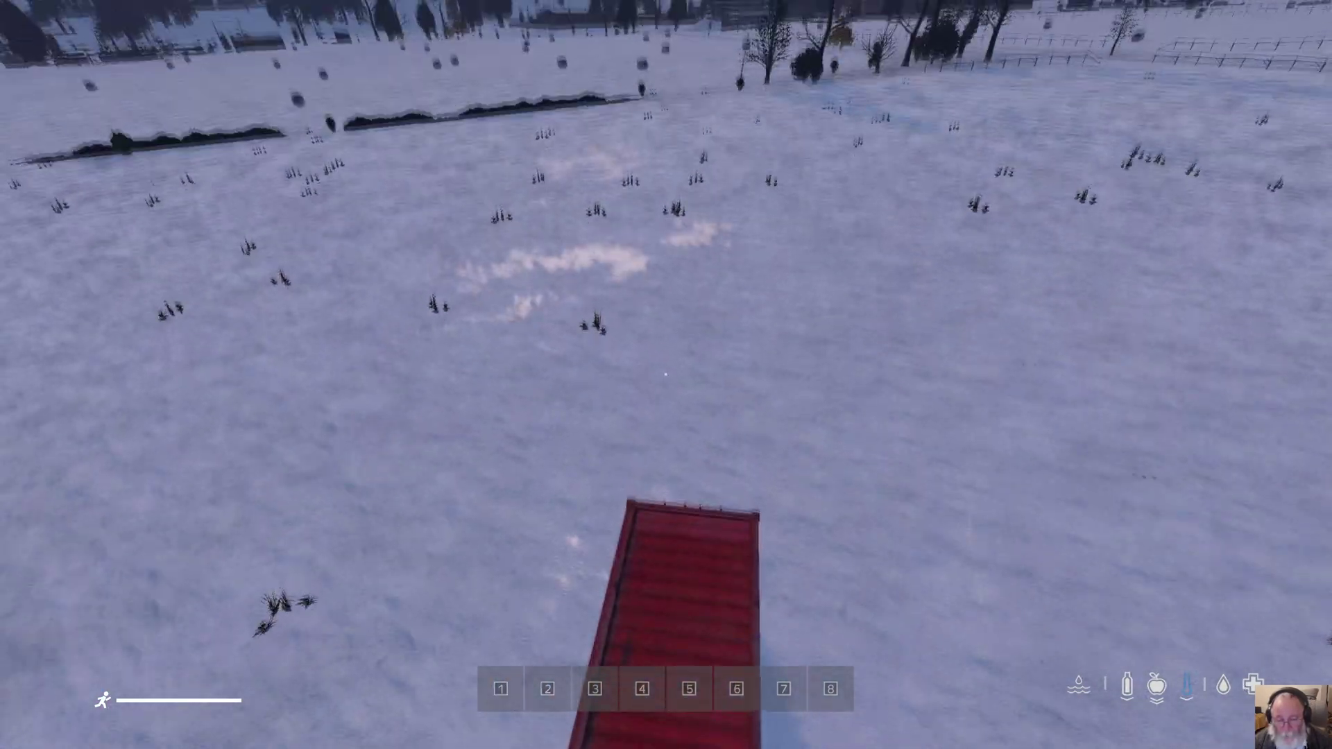
key("s")
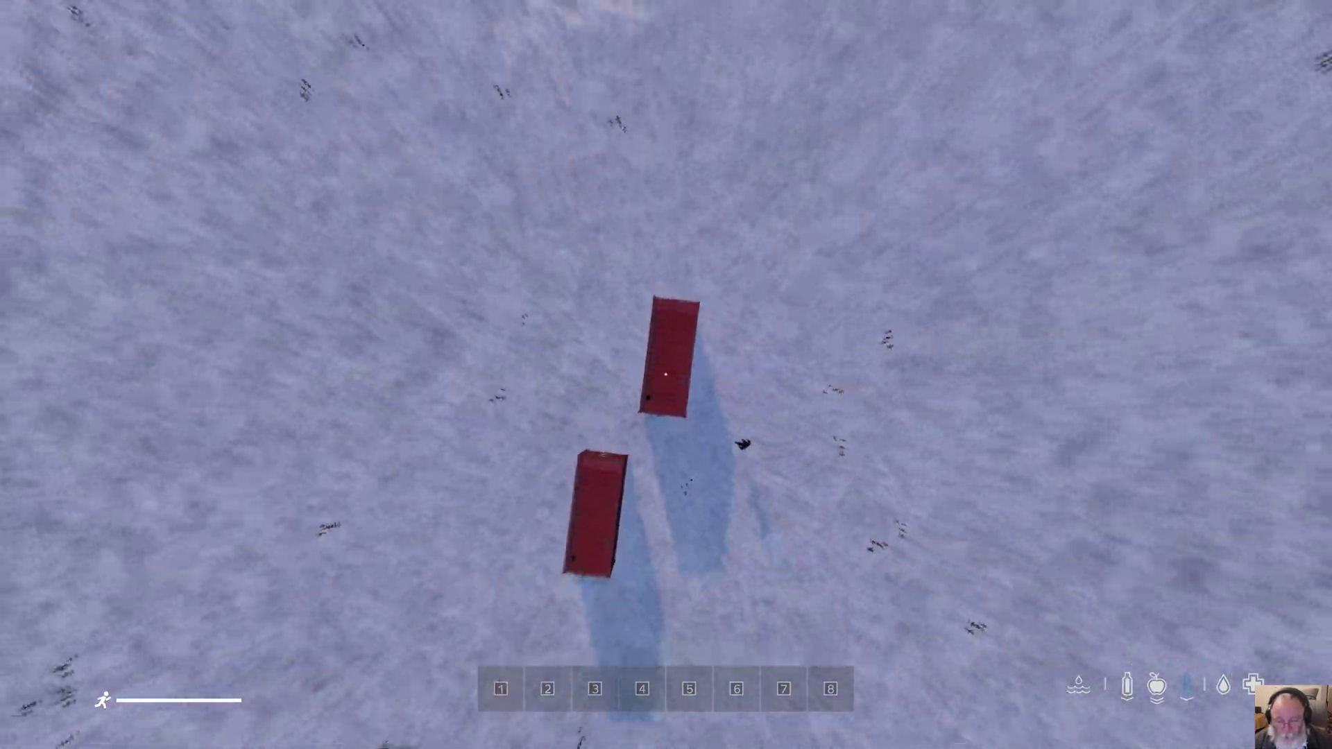
- Reopen the Object Builder and stack 16 more bldr_container_1a on top of the farther container to form a tower
key("Home")
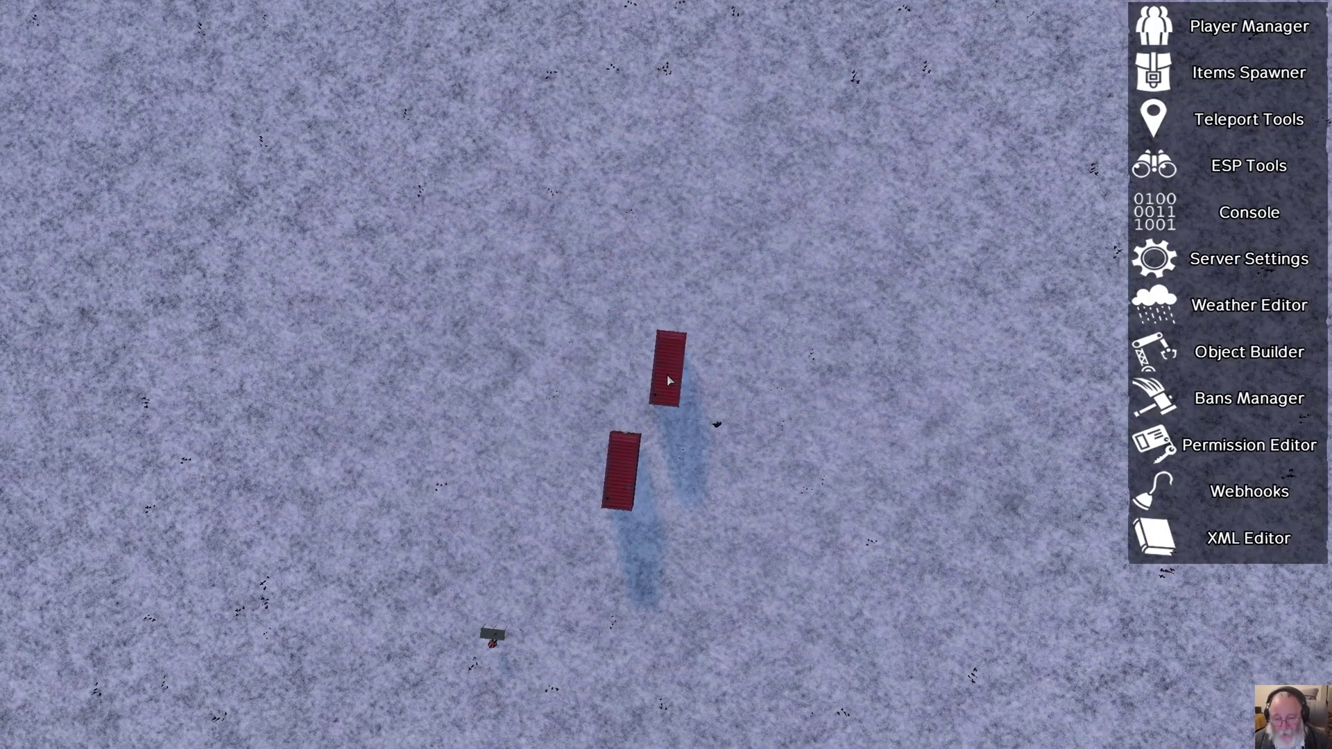
left_click(1179, 352)
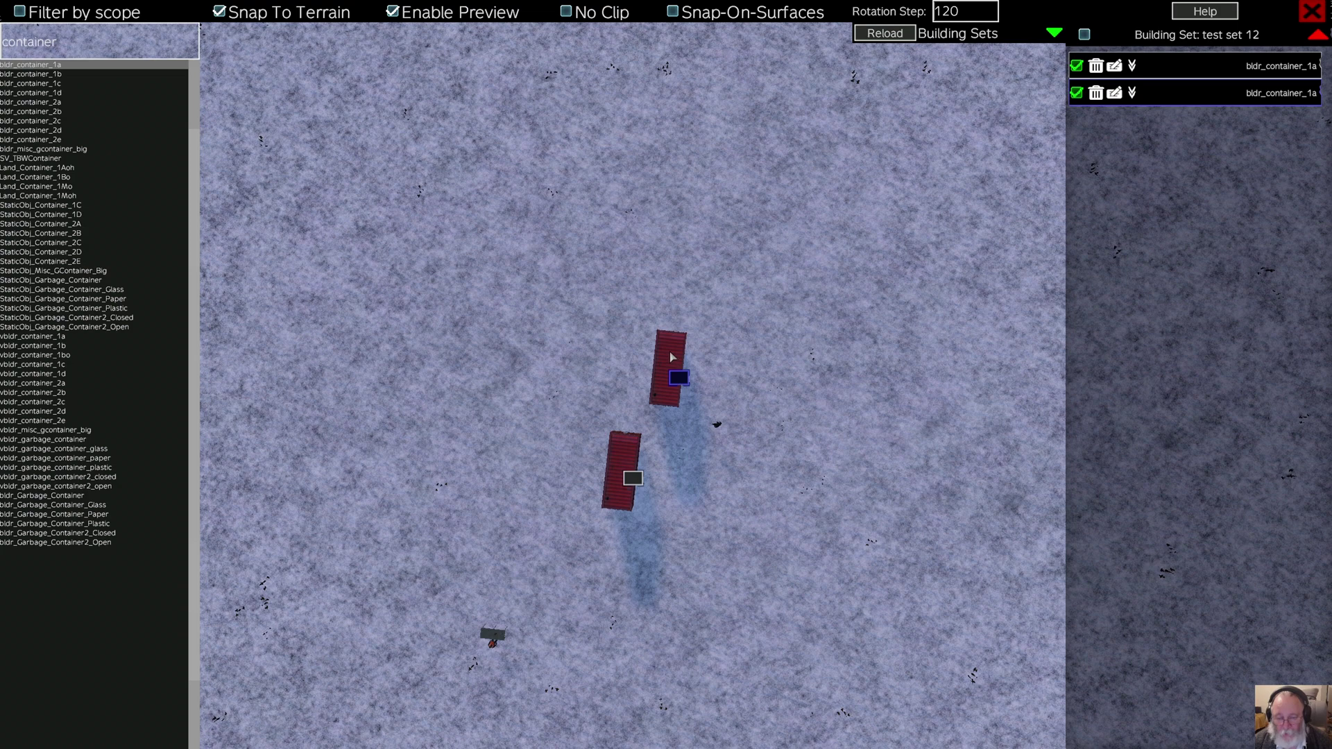
left_click(671, 358)
left_click(672, 357)
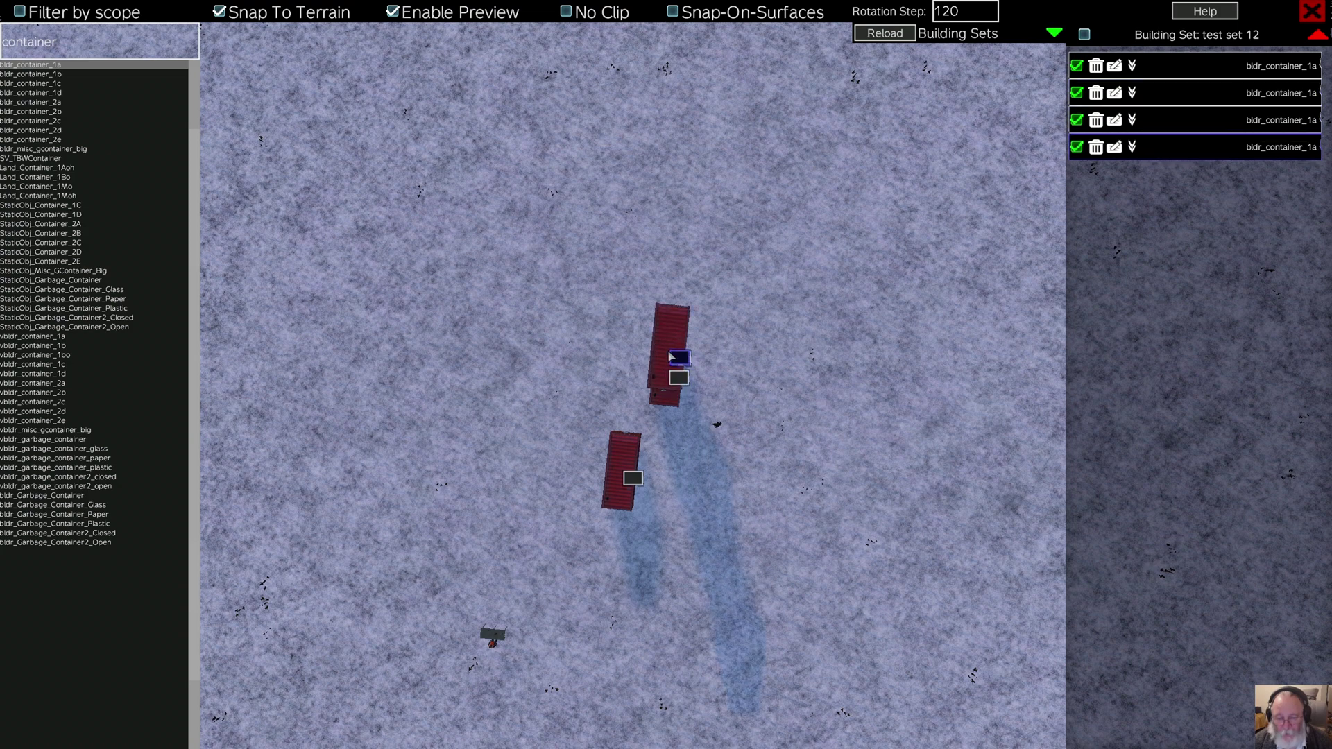
left_click(671, 357)
left_click(671, 357)
left_click(672, 358)
left_click(672, 357)
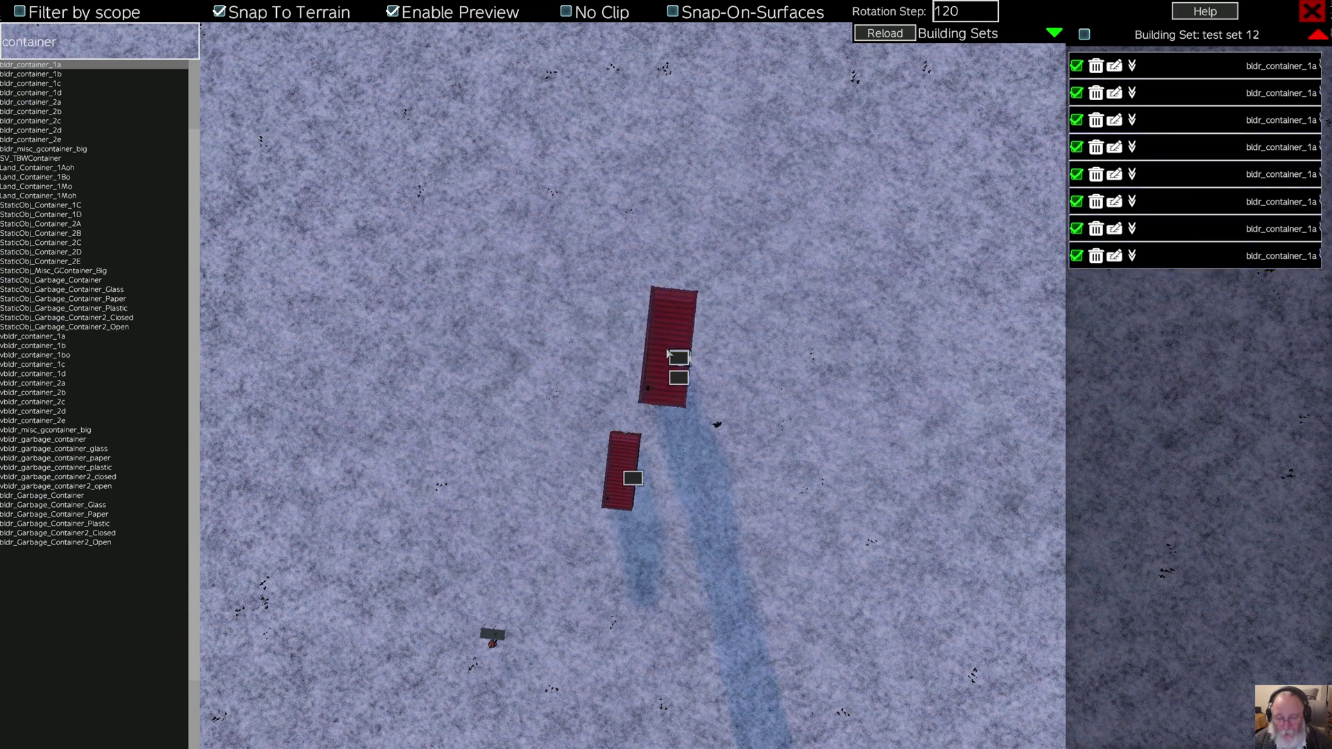
left_click(668, 355)
left_click(663, 354)
left_click(652, 352)
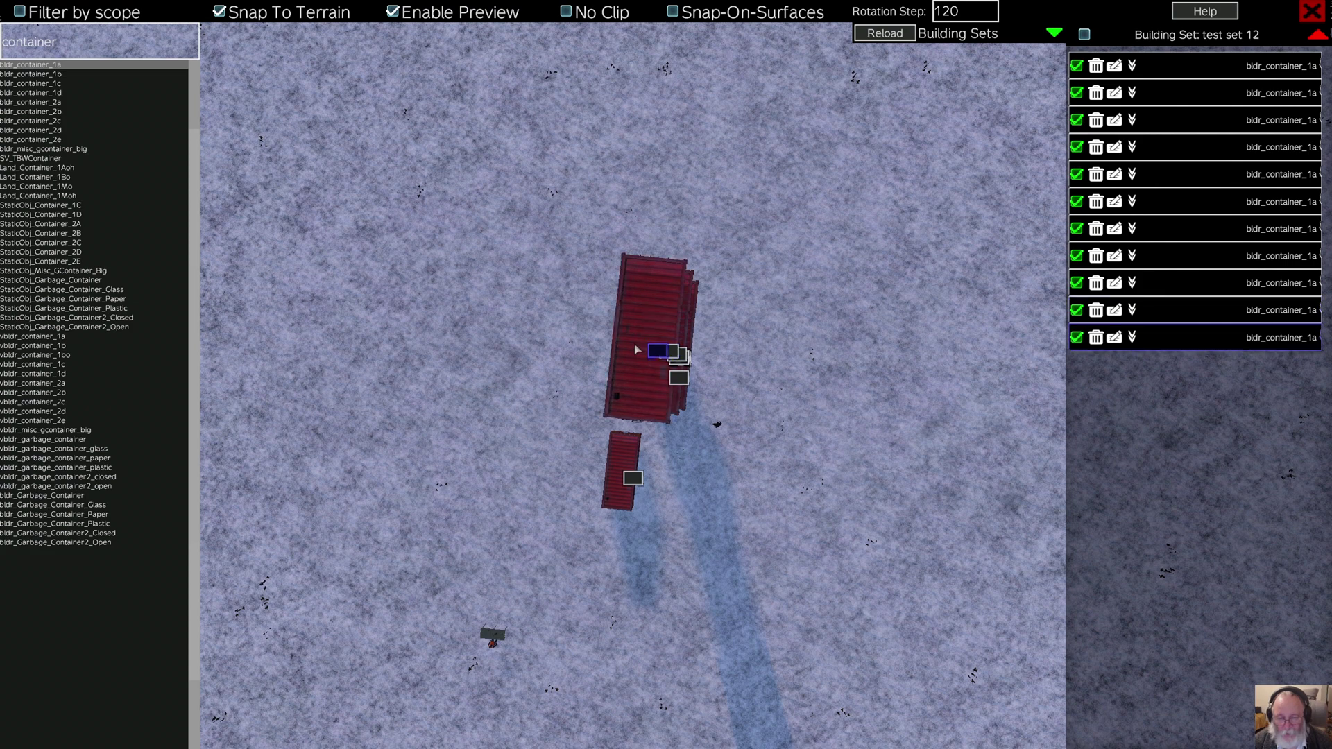
left_click(637, 349)
left_click(631, 333)
left_click(651, 303)
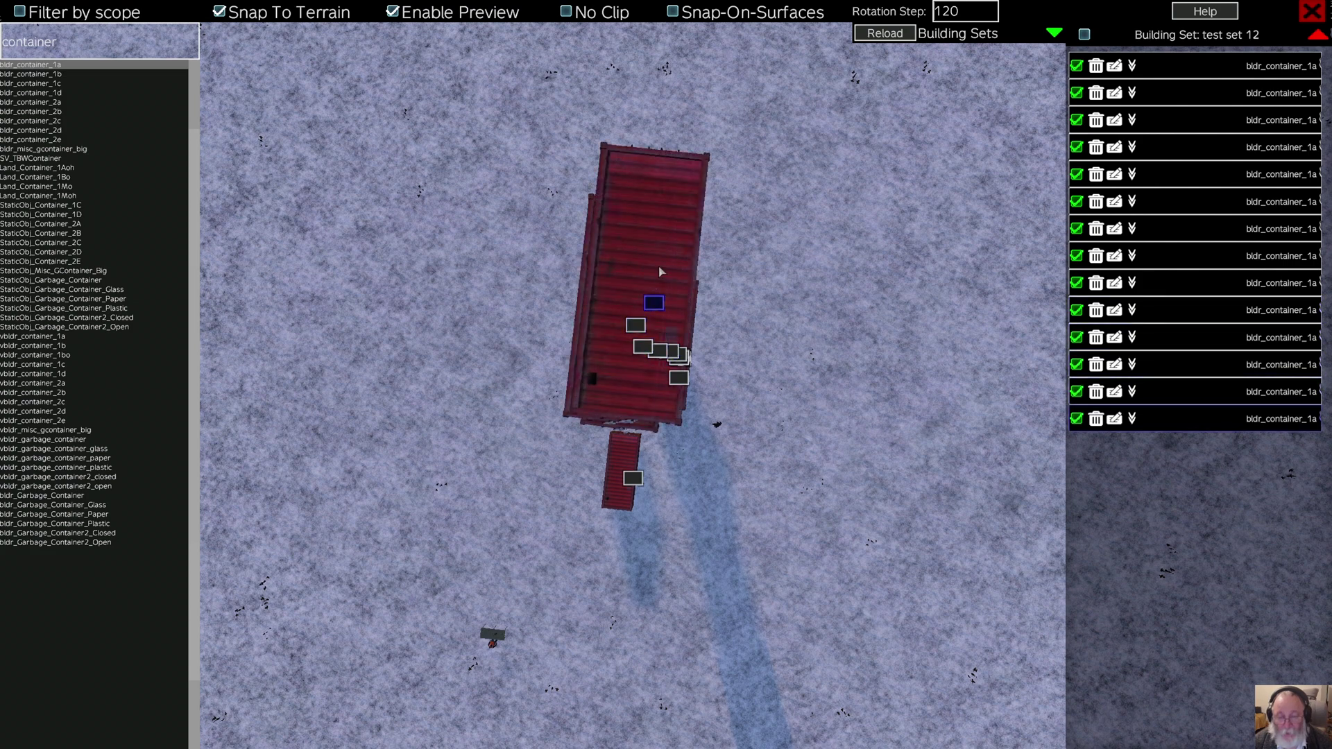
left_click(662, 260)
left_click(645, 237)
left_click(639, 209)
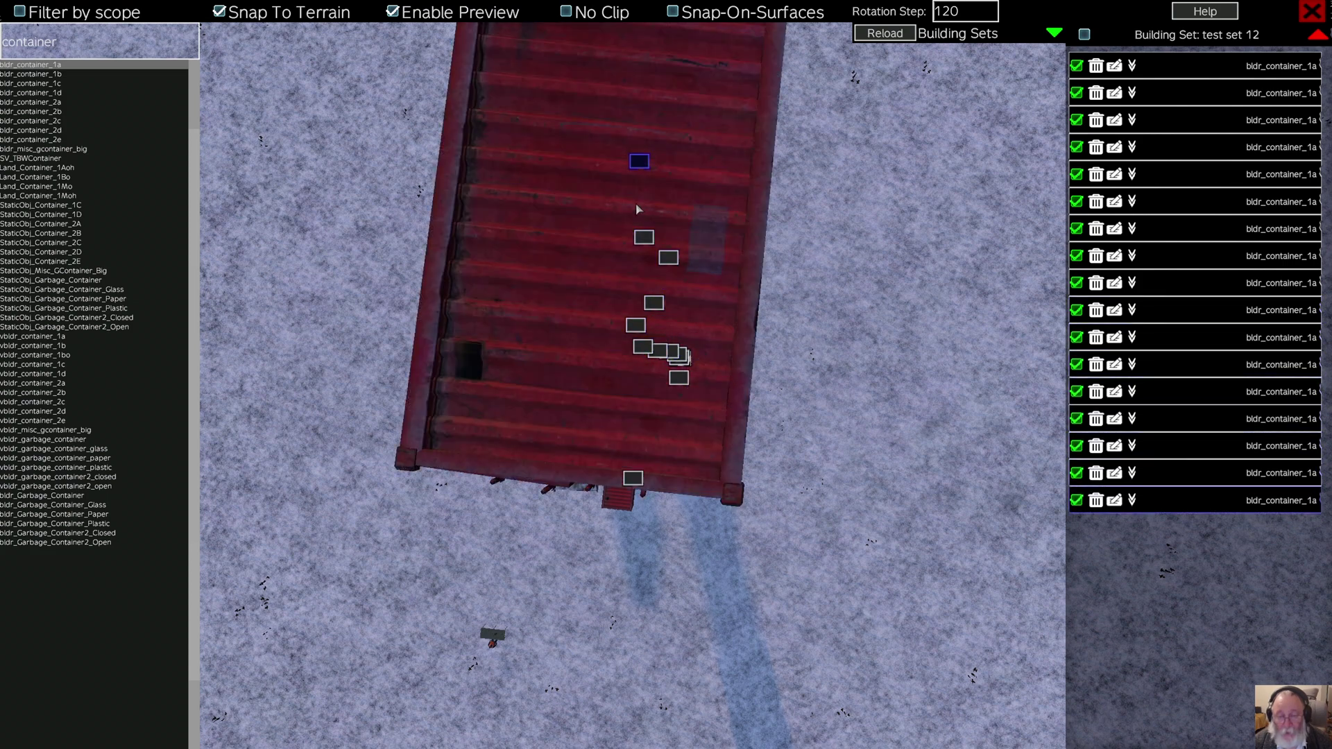
left_click(697, 194)
- Leave the Object Builder and fly the camera around the container tower to examine it from the side and up close
key("Escape")
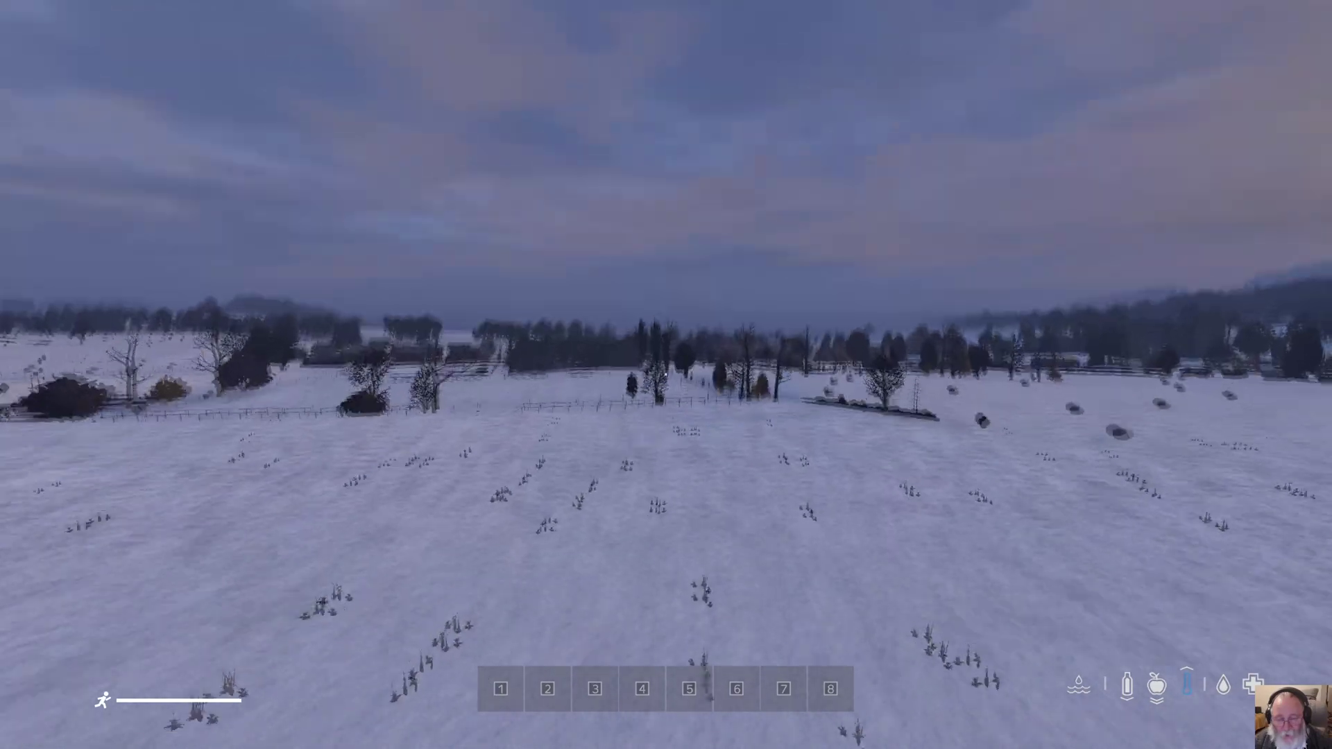
key("w")
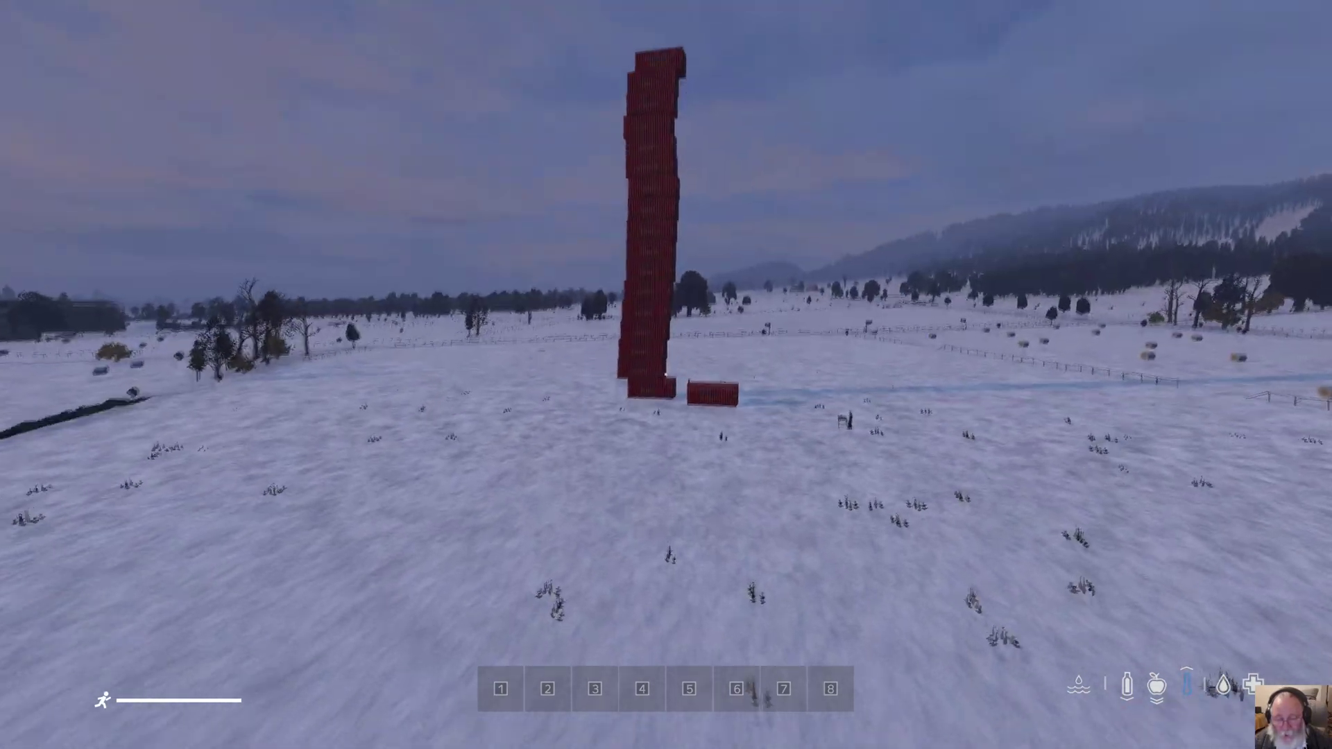
key("w")
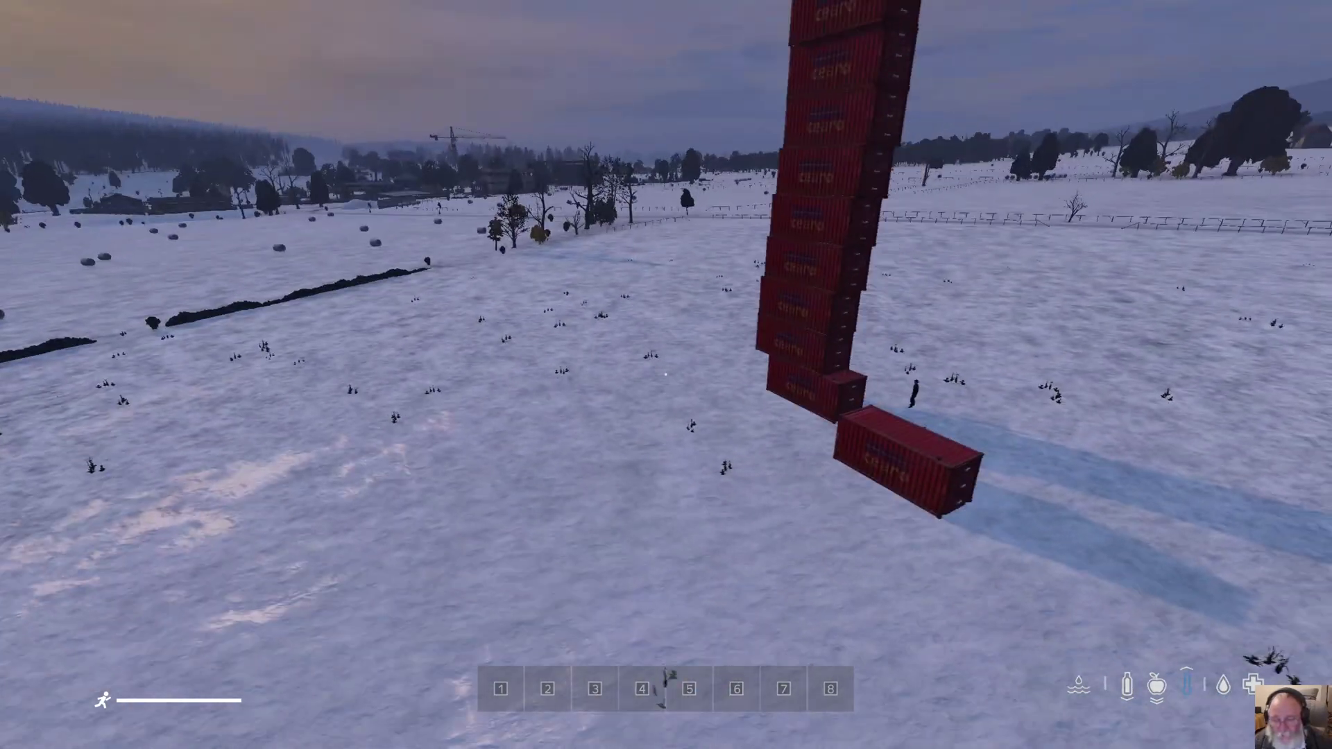
mouse_move(664, 375)
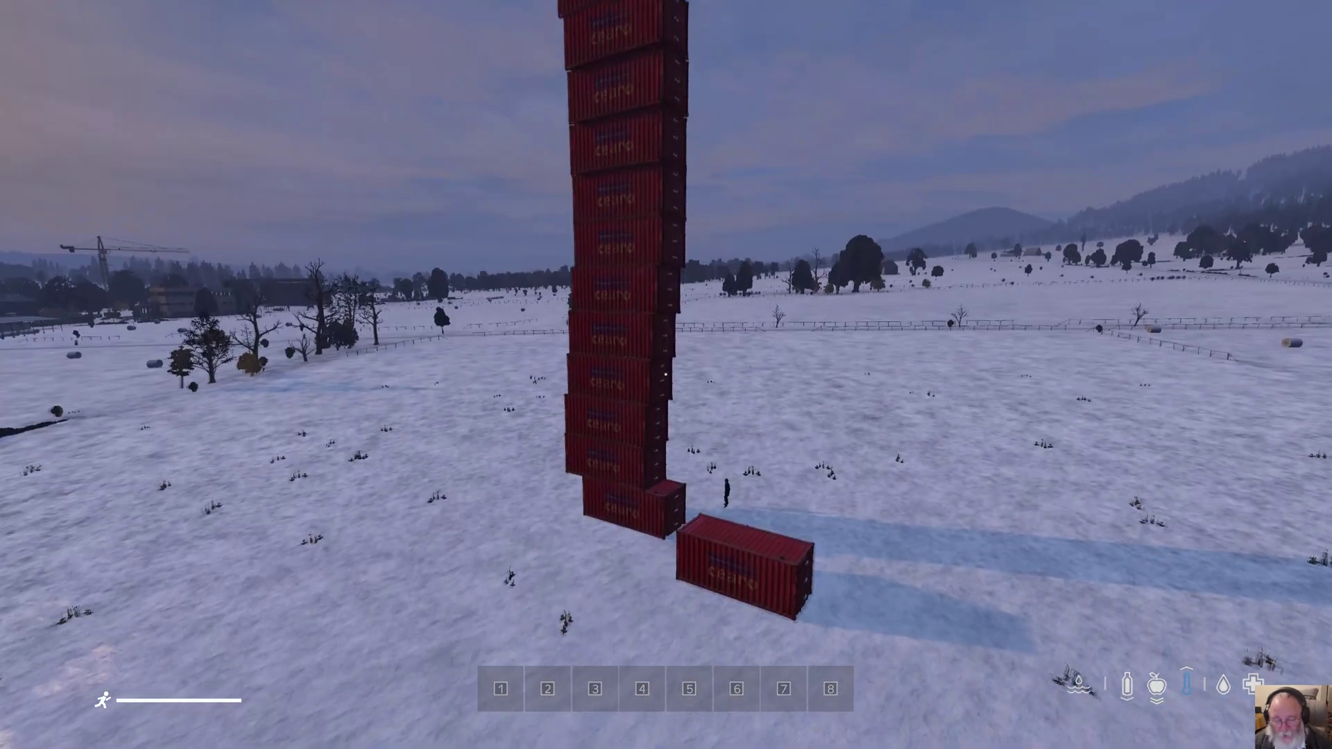
key("w")
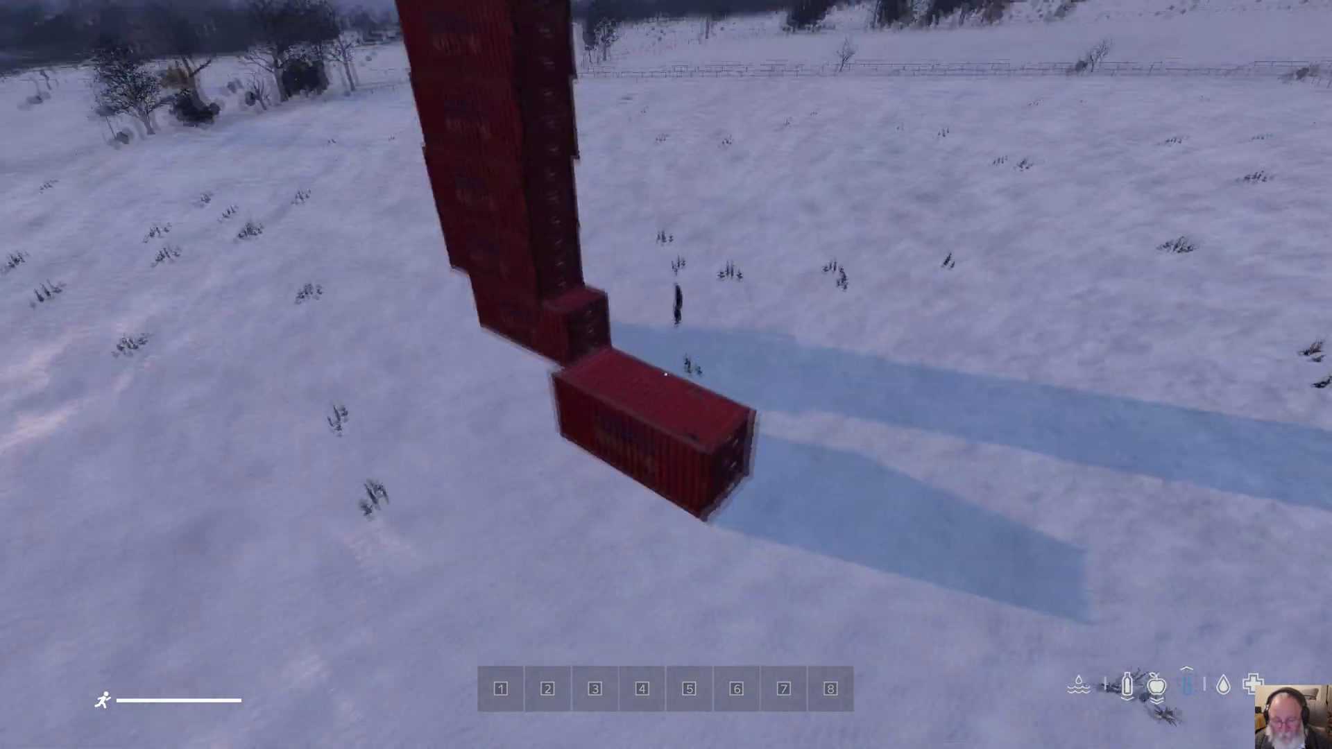
key("d")
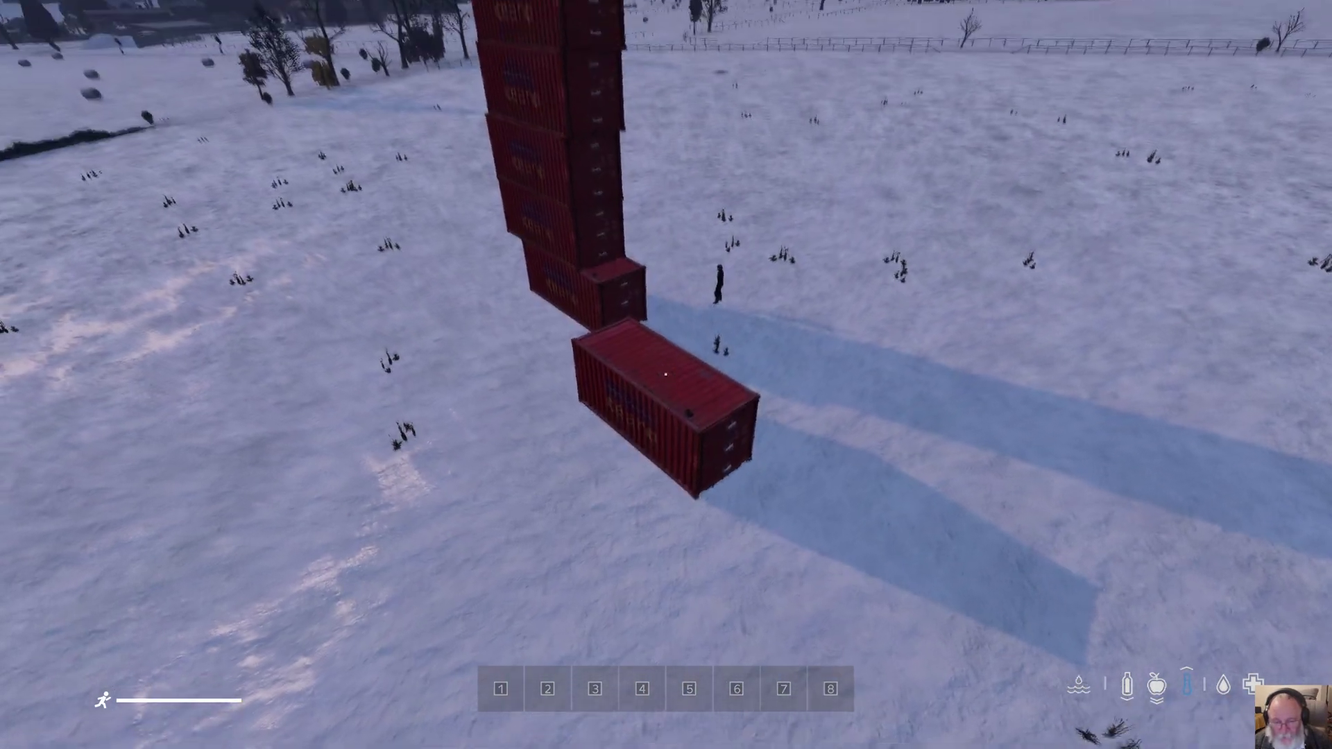
key("w")
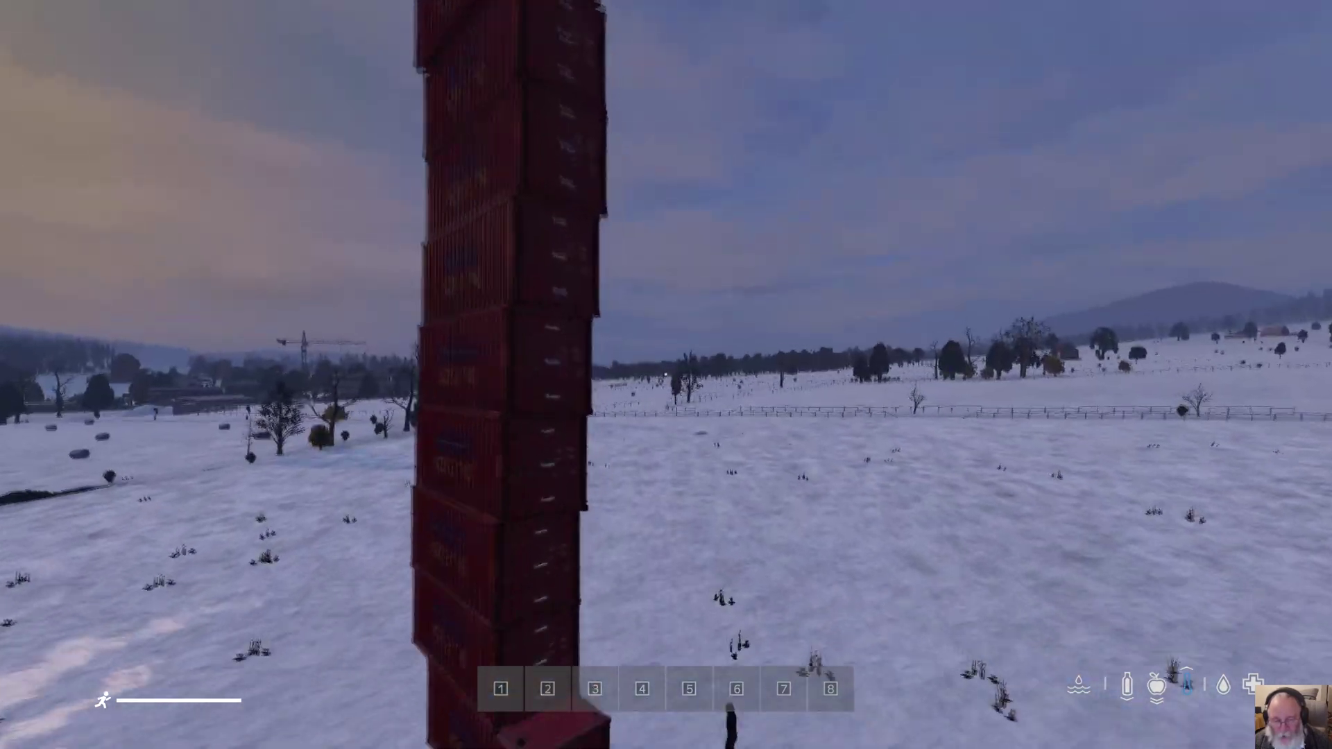
- Centre the camera above the lone container and repeatedly spawn bldr_container_1a from the object list to stack a second tower 16 containers high
key("s")
key("s")
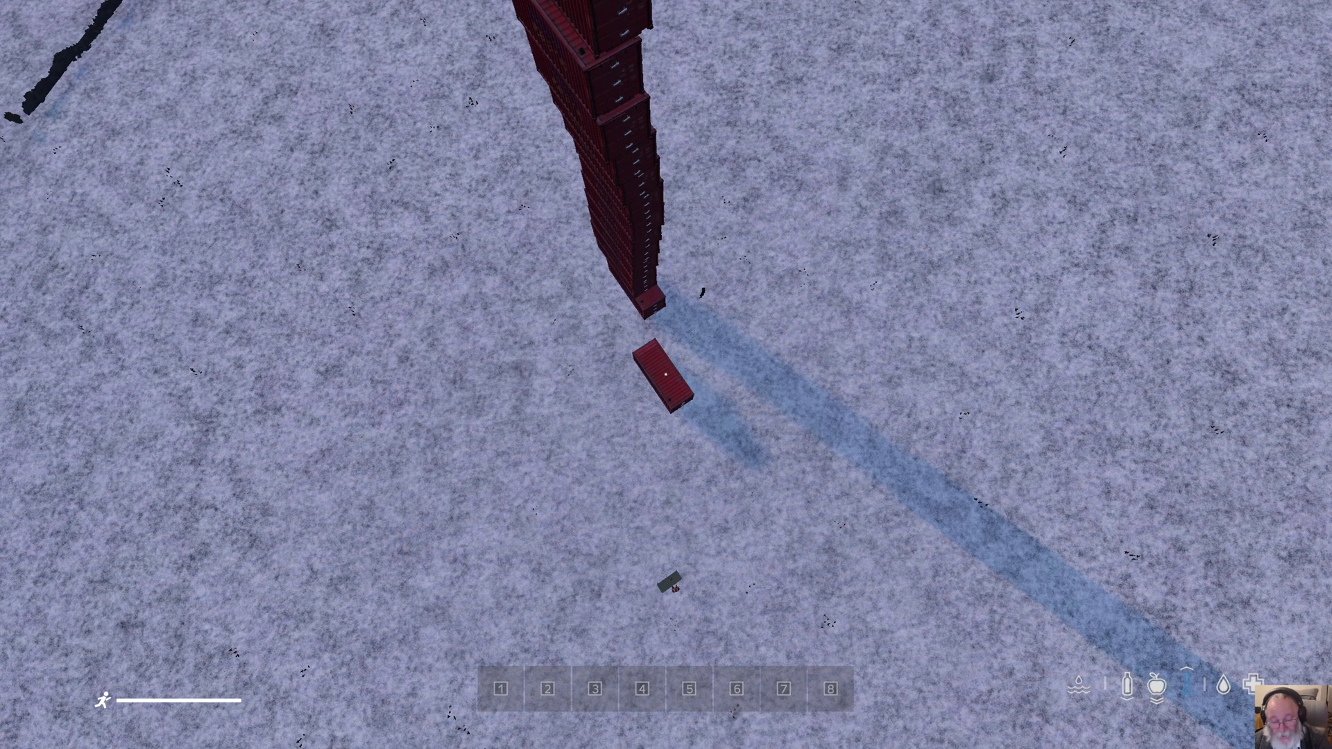
key("y")
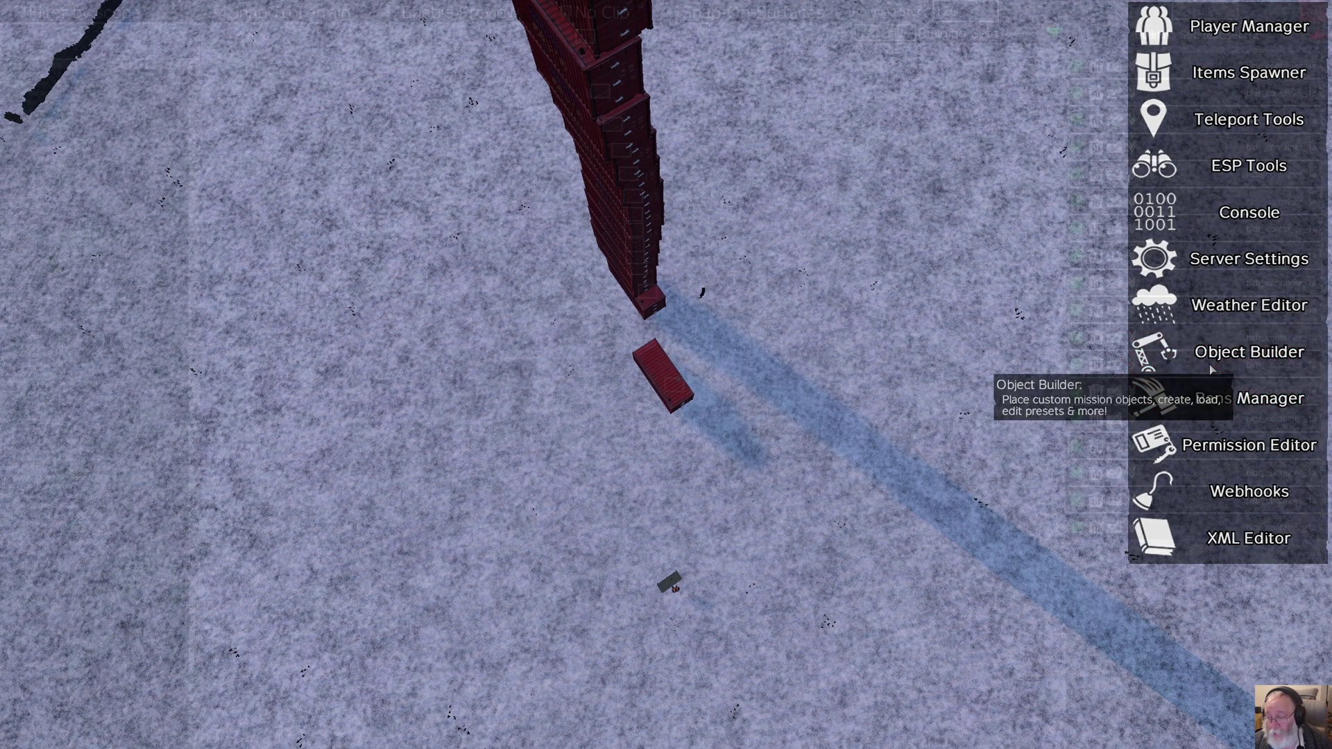
left_click(1166, 352)
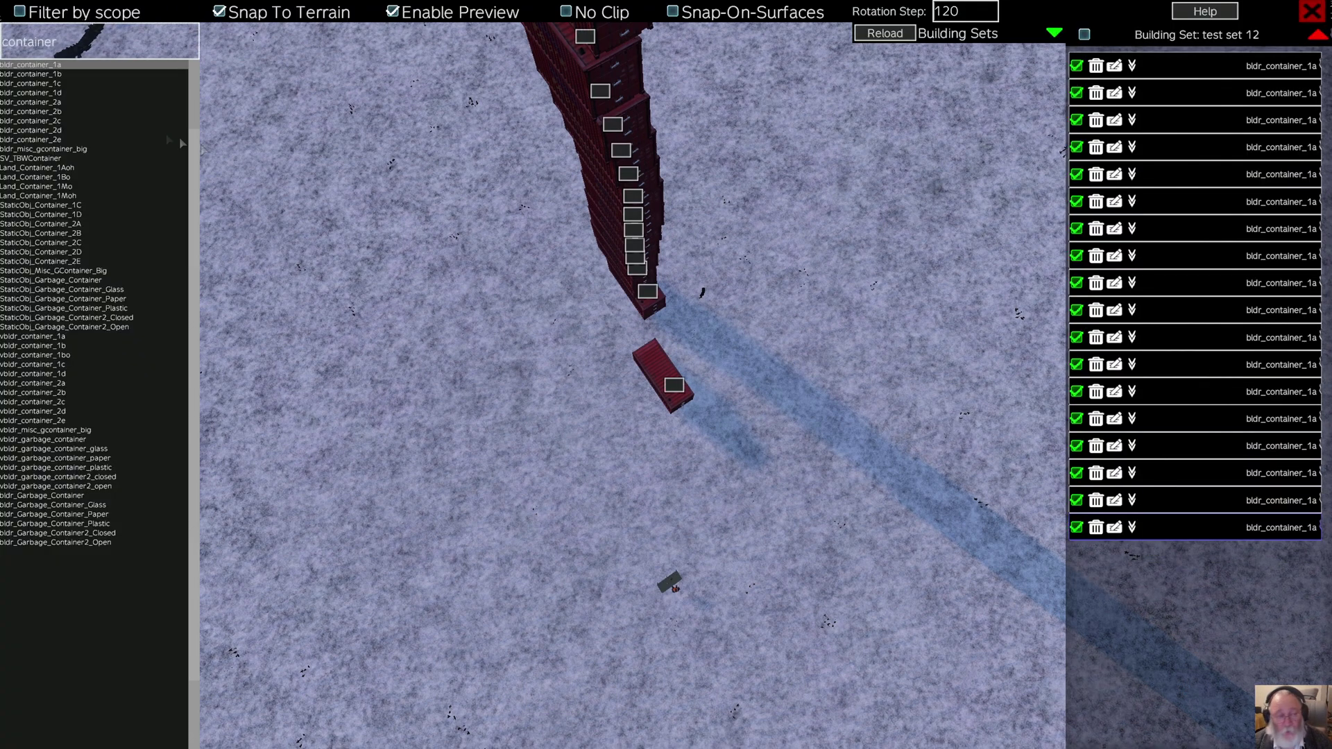
double_click(77, 69)
double_click(78, 69)
double_click(78, 68)
double_click(78, 68)
double_click(78, 68)
double_click(78, 69)
double_click(78, 69)
double_click(78, 69)
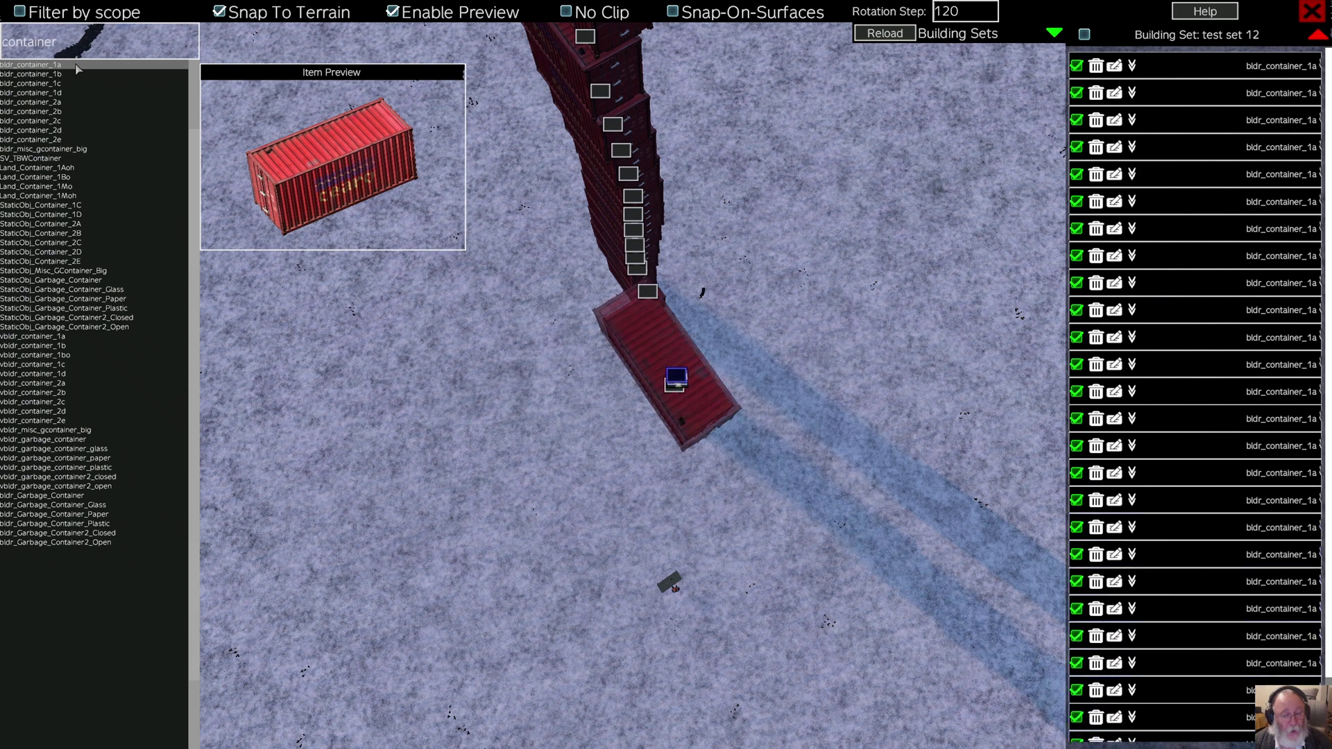
double_click(78, 68)
double_click(77, 68)
double_click(78, 68)
double_click(78, 68)
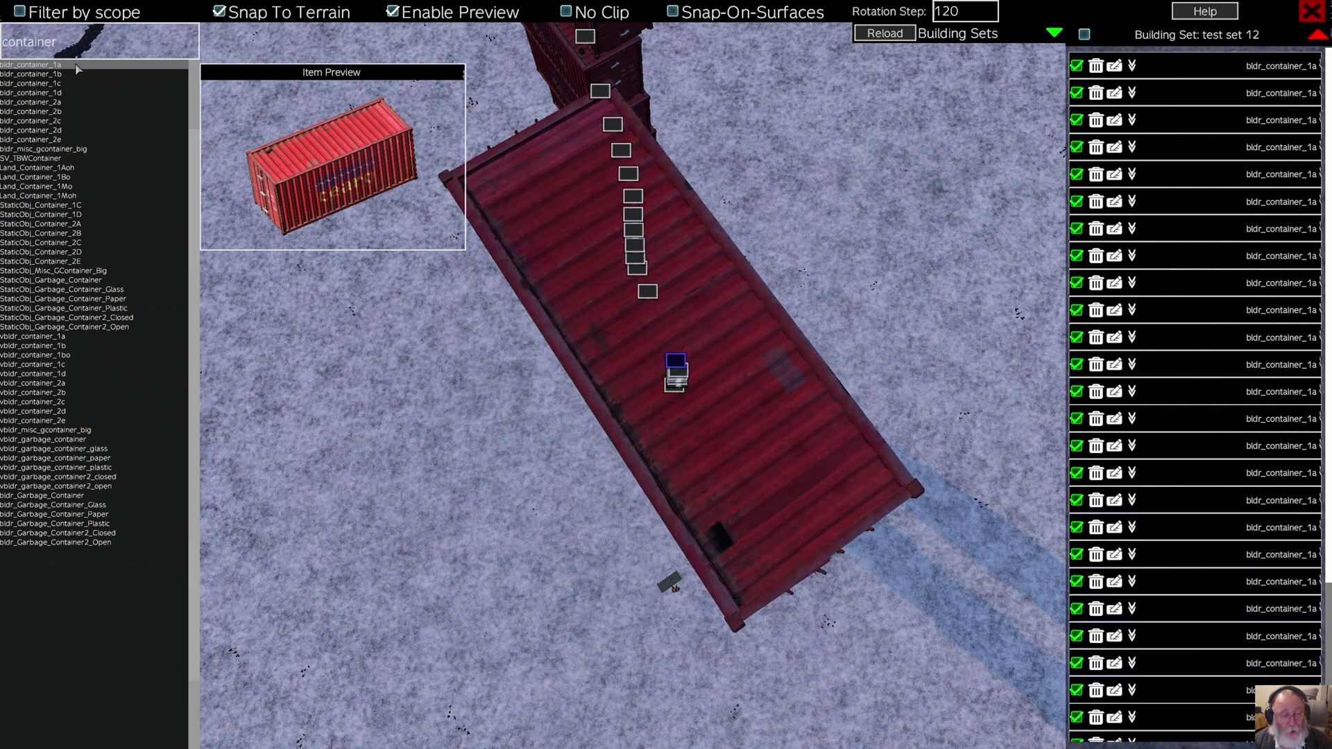
- View both container towers side by side from a distance and select the leaning tower's top container in the Object Builder
key("Escape")
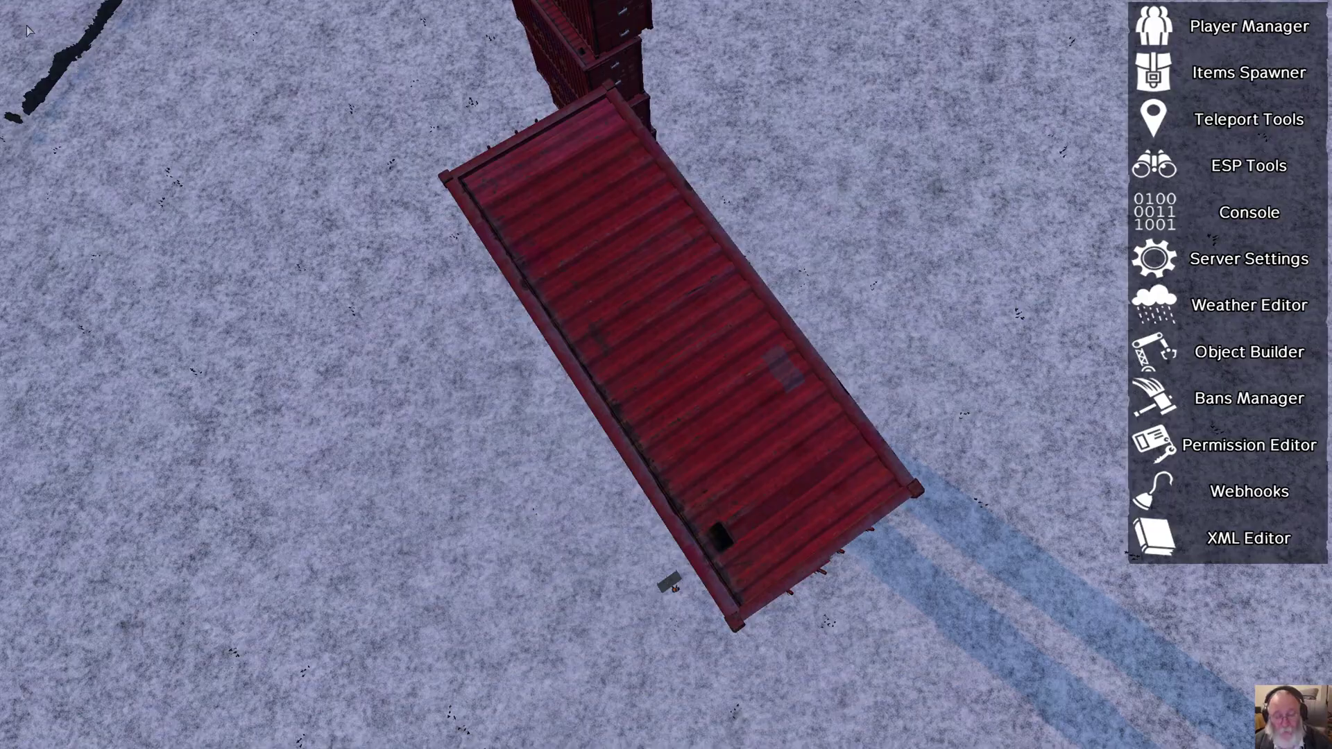
key("w")
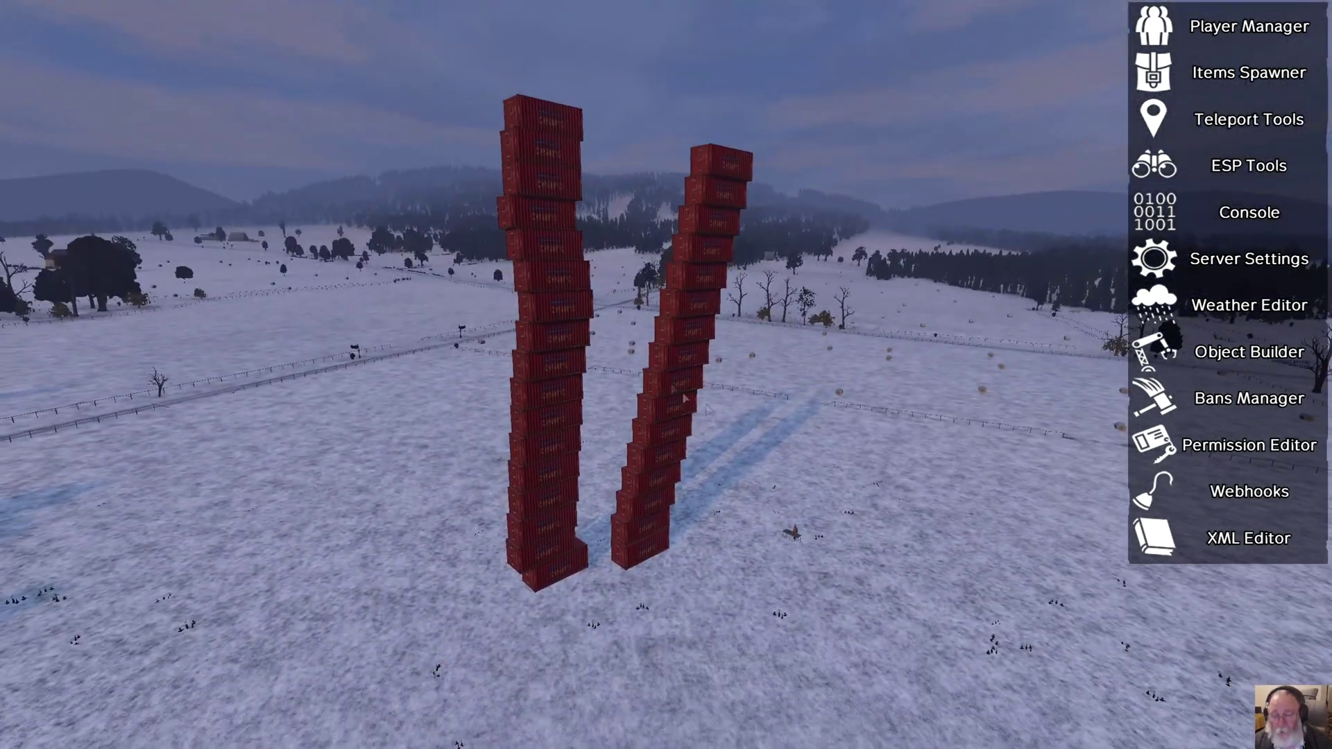
left_click(1257, 355)
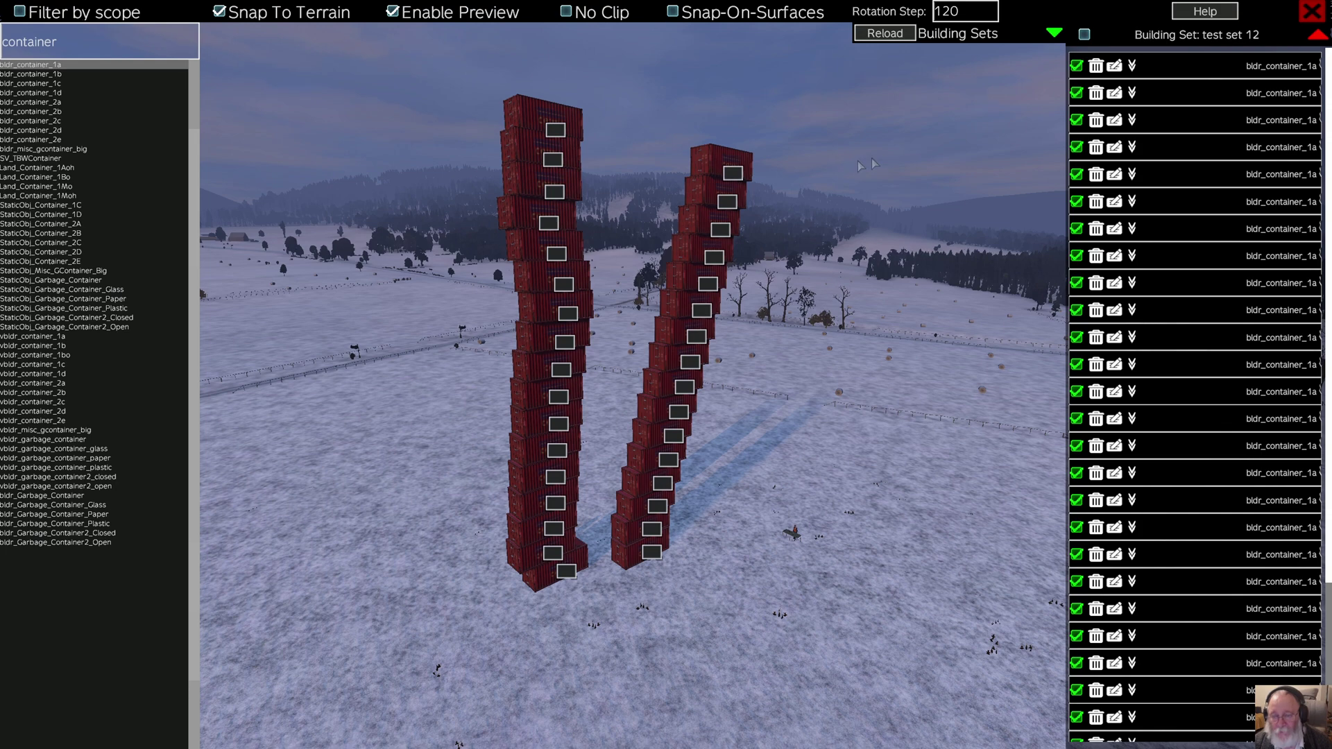
left_click(737, 177)
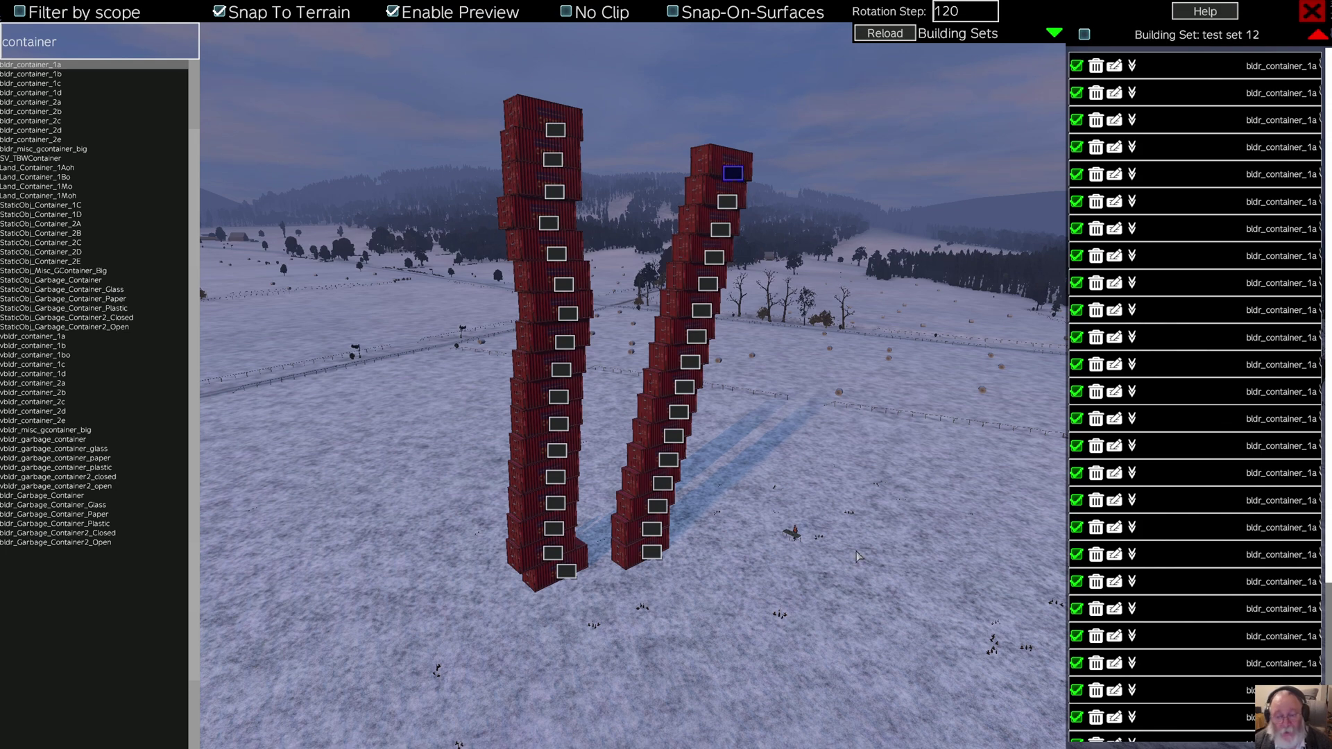
scroll(1133, 398, "down", 1)
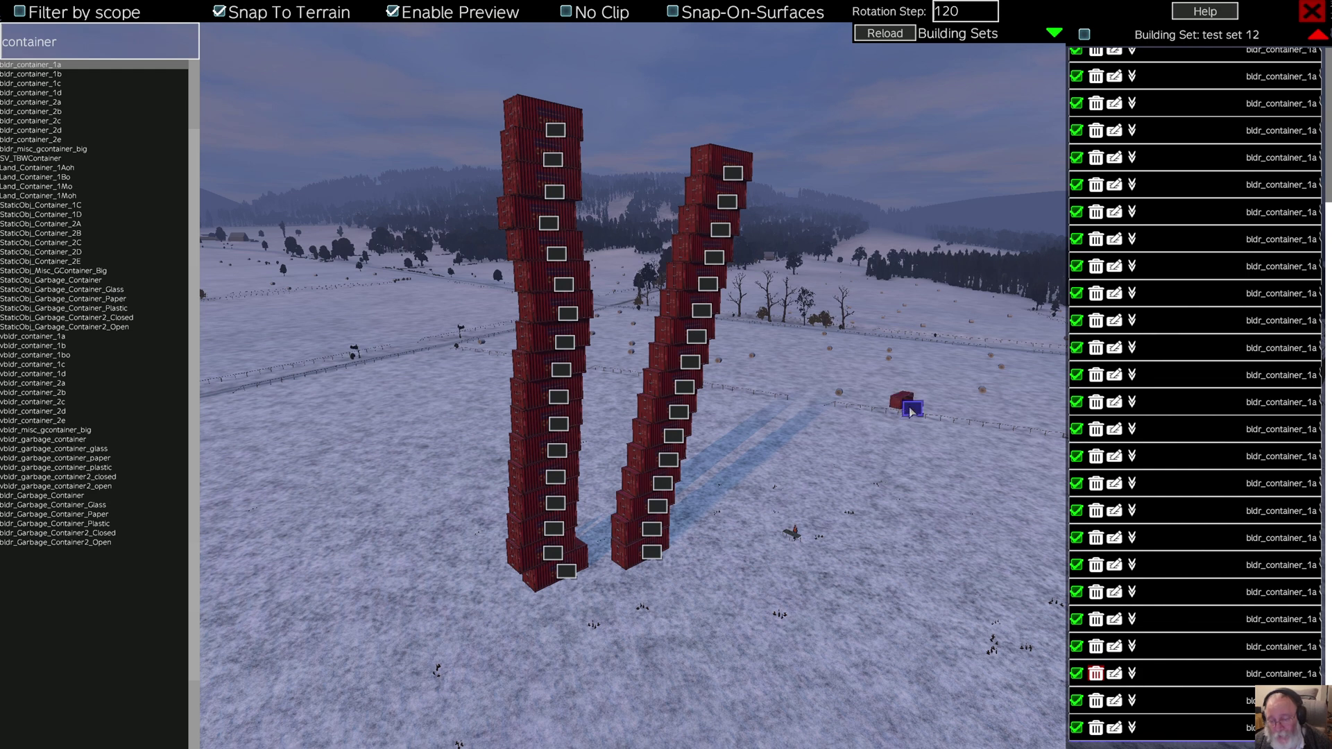
- Scatter five more bldr_container_1a on the open snow beside the towers, around the single container already there
left_click(904, 446)
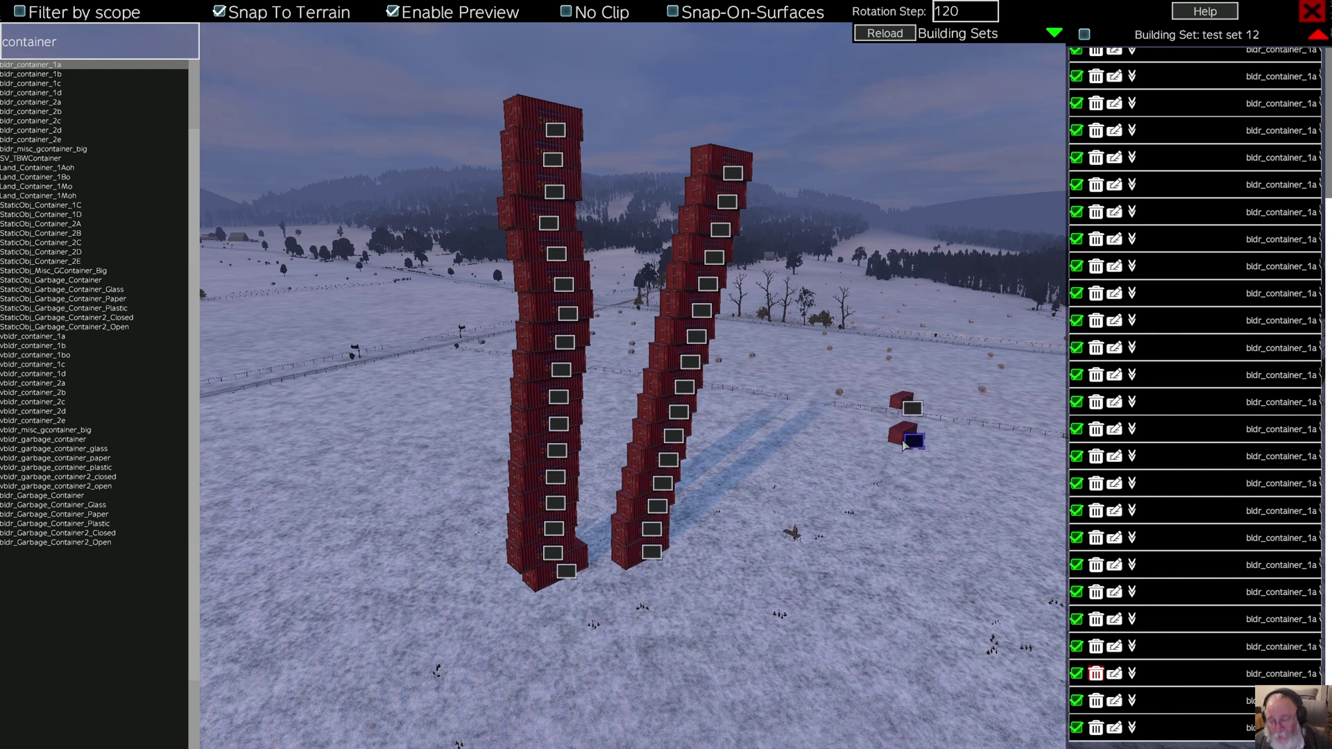
left_click(855, 435)
left_click(950, 422)
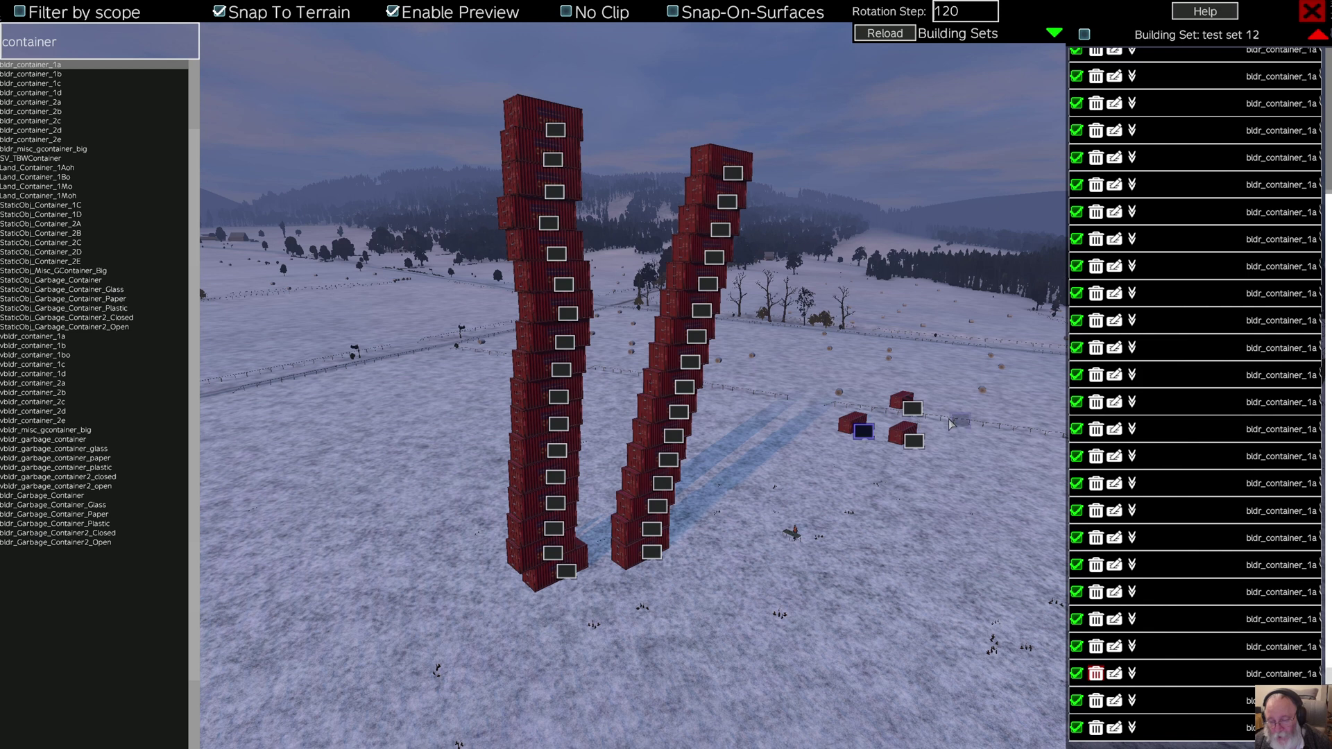
left_click(961, 480)
left_click(847, 490)
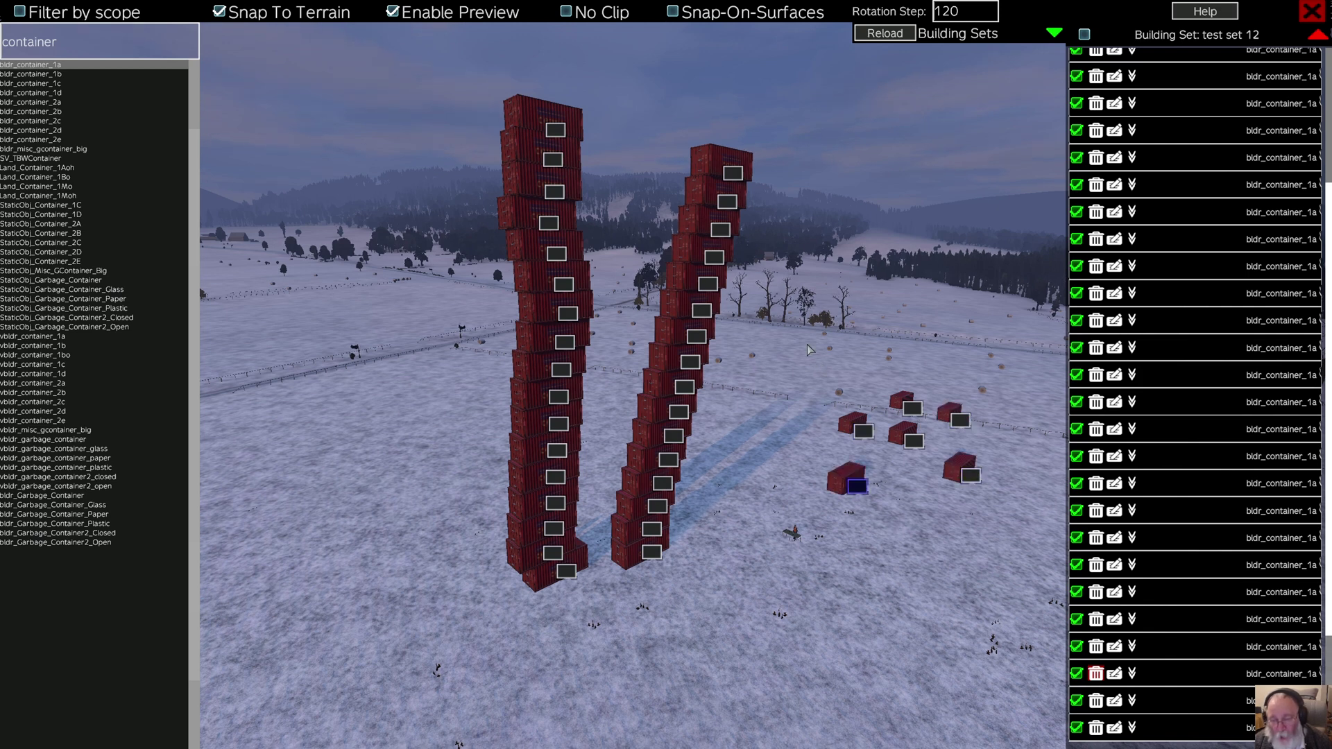
- Box-select the six loose containers scattered on the snow beside the towers and delete them together
left_click_drag(806, 344, 1003, 591)
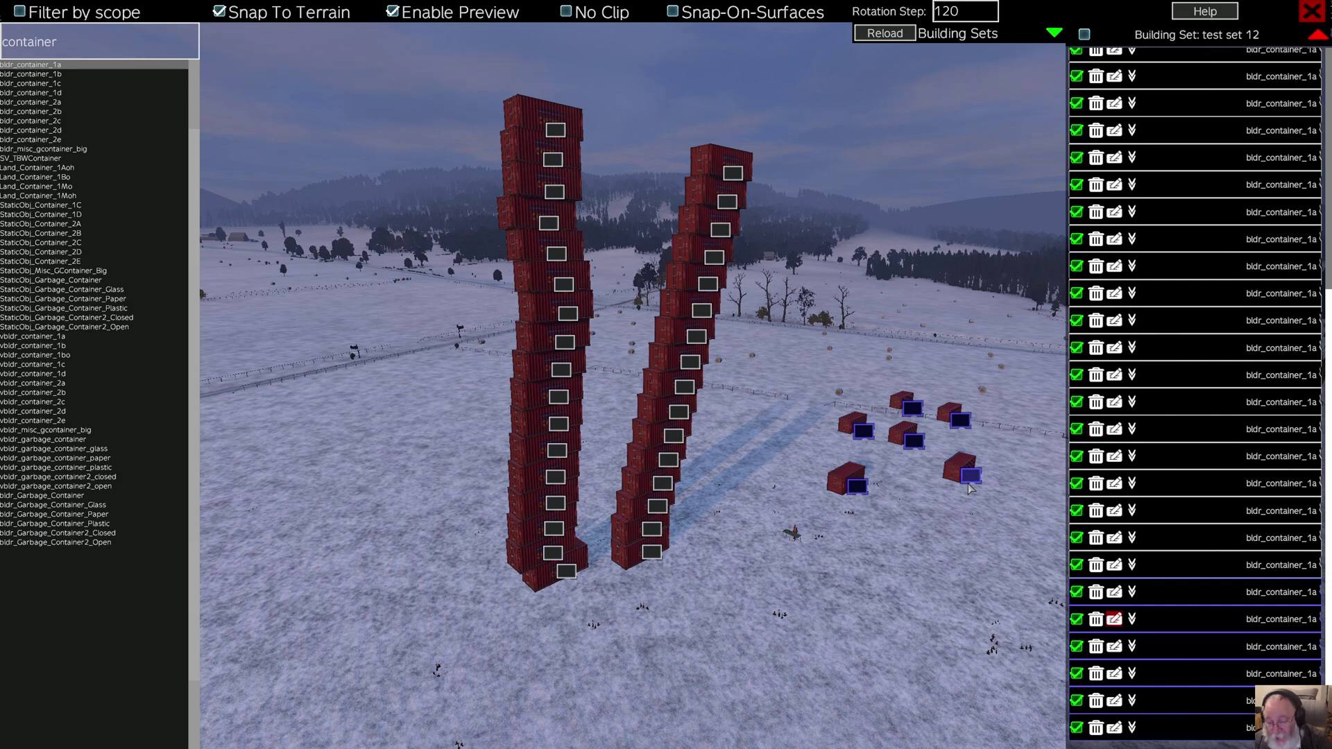
key("Delete")
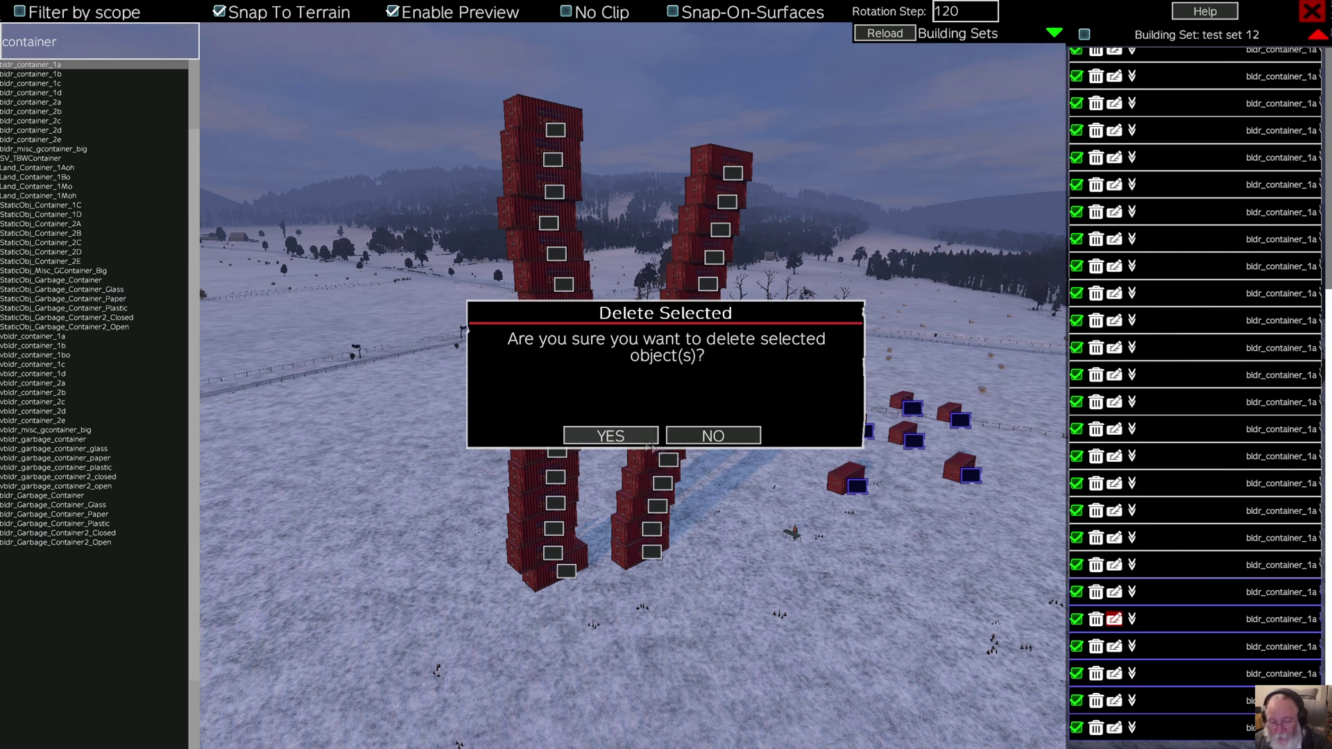
left_click(606, 438)
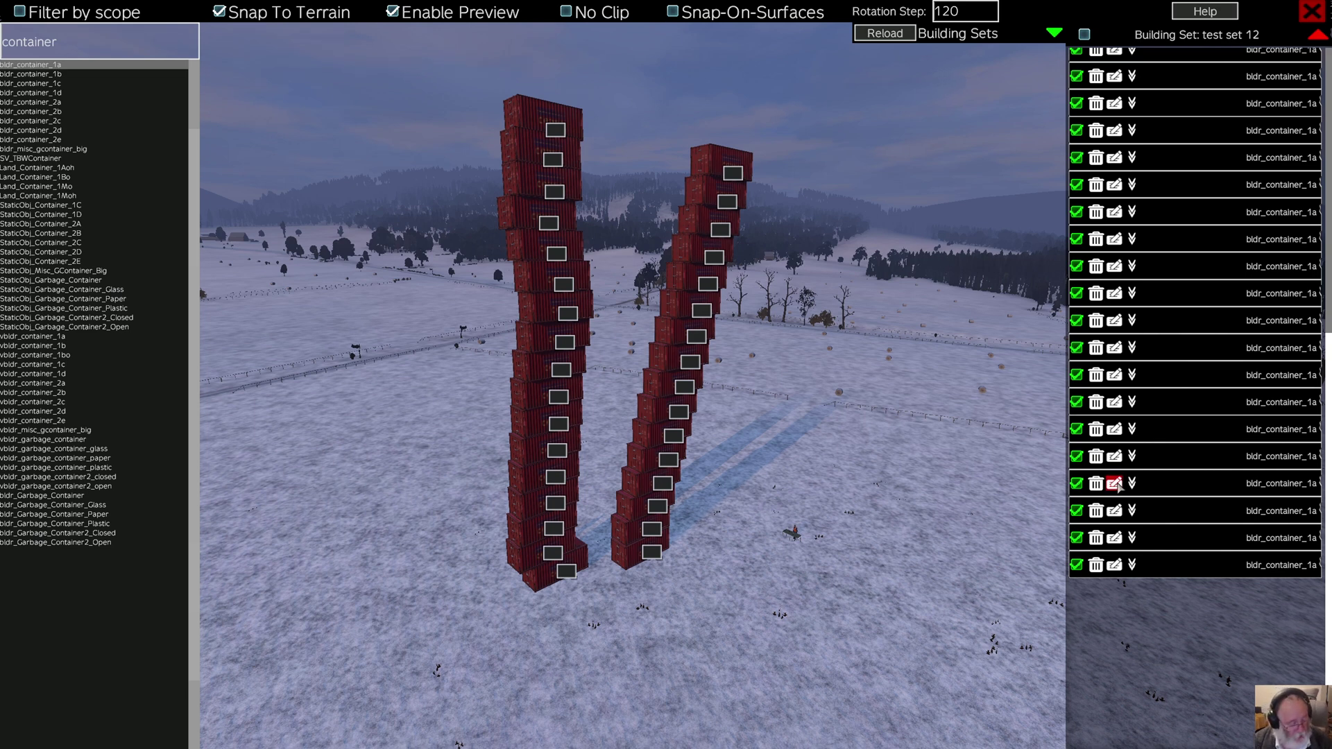
- Multi-select twelve individual containers from the building set's object list, eleven in the leaning tower and one in the straight tower, and delete them
left_click(1183, 494)
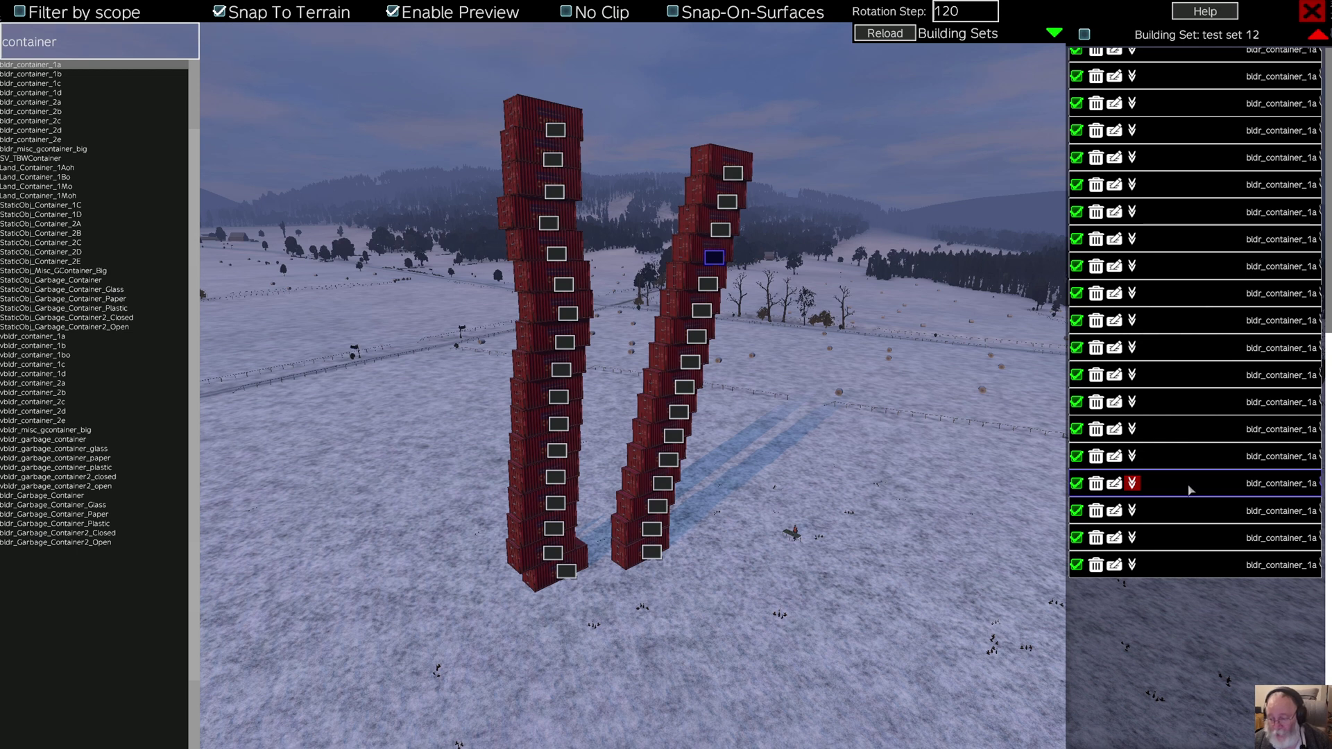
left_click(1188, 518, "ctrl")
left_click(1188, 540, "ctrl")
left_click(1185, 564, "ctrl")
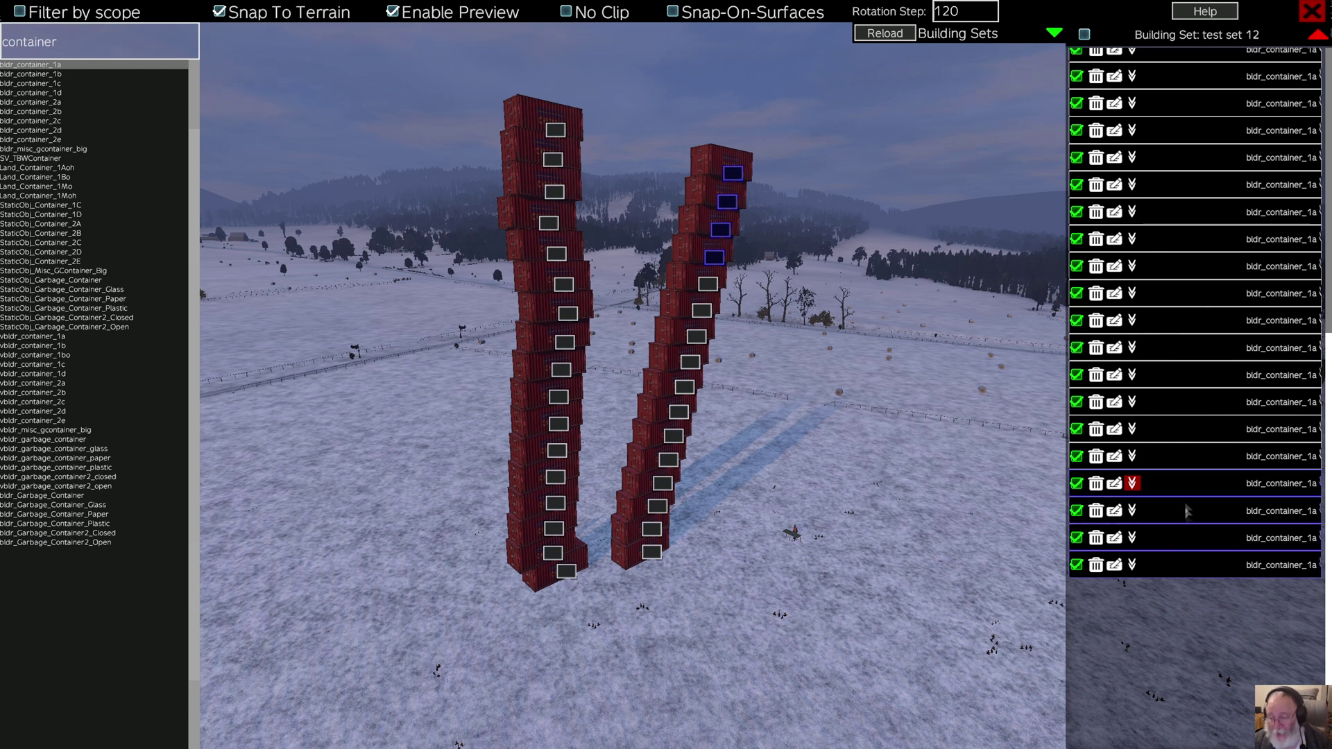
left_click(1189, 458, "ctrl")
left_click(1190, 430, "ctrl")
left_click(1189, 404, "ctrl")
left_click(1183, 323, "ctrl")
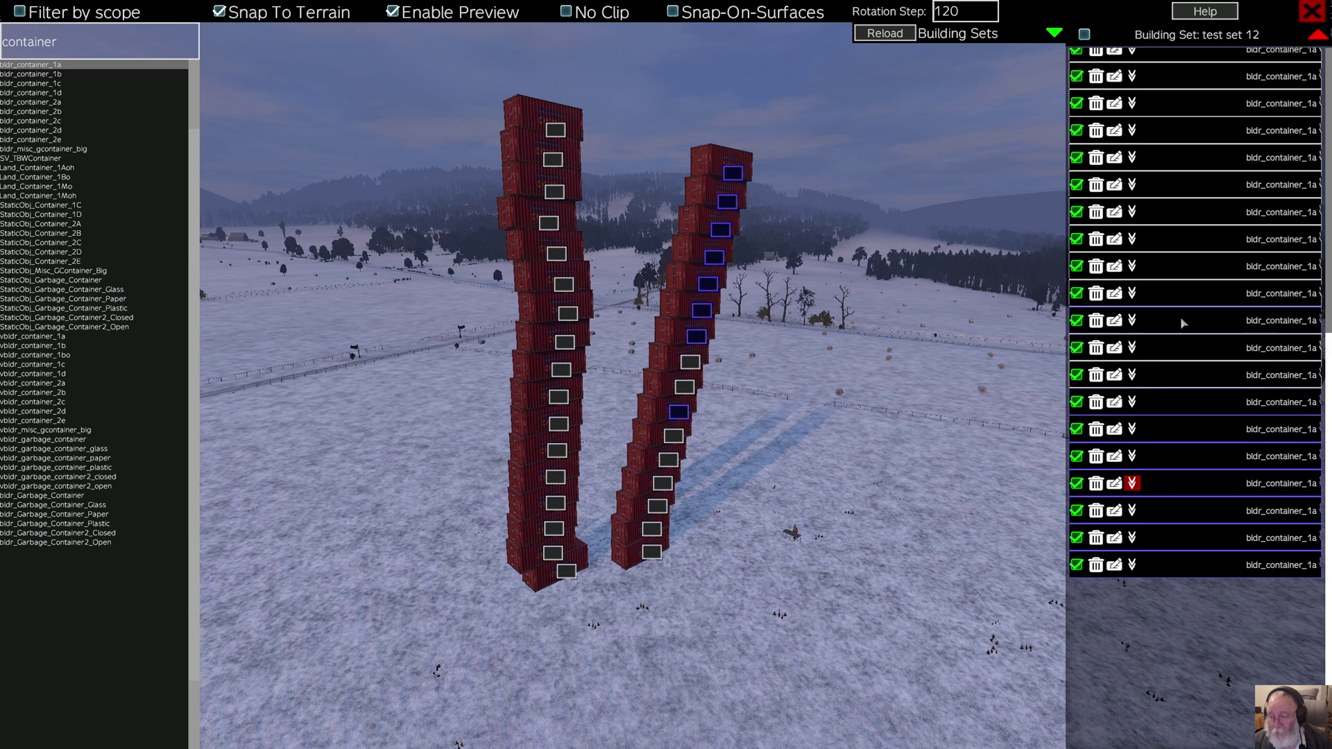
left_click(1184, 295, "ctrl")
left_click(1181, 234, "ctrl")
left_click(1177, 189, "ctrl")
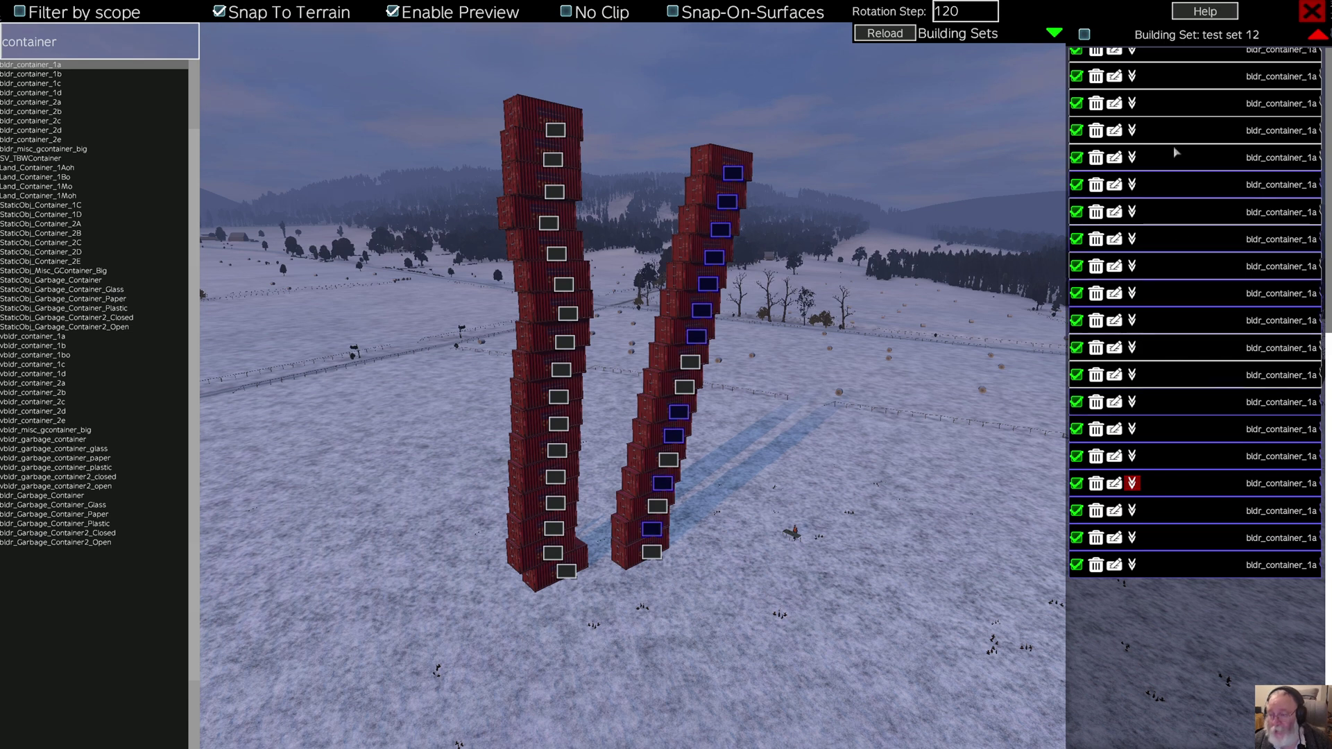
left_click(1177, 136, "ctrl")
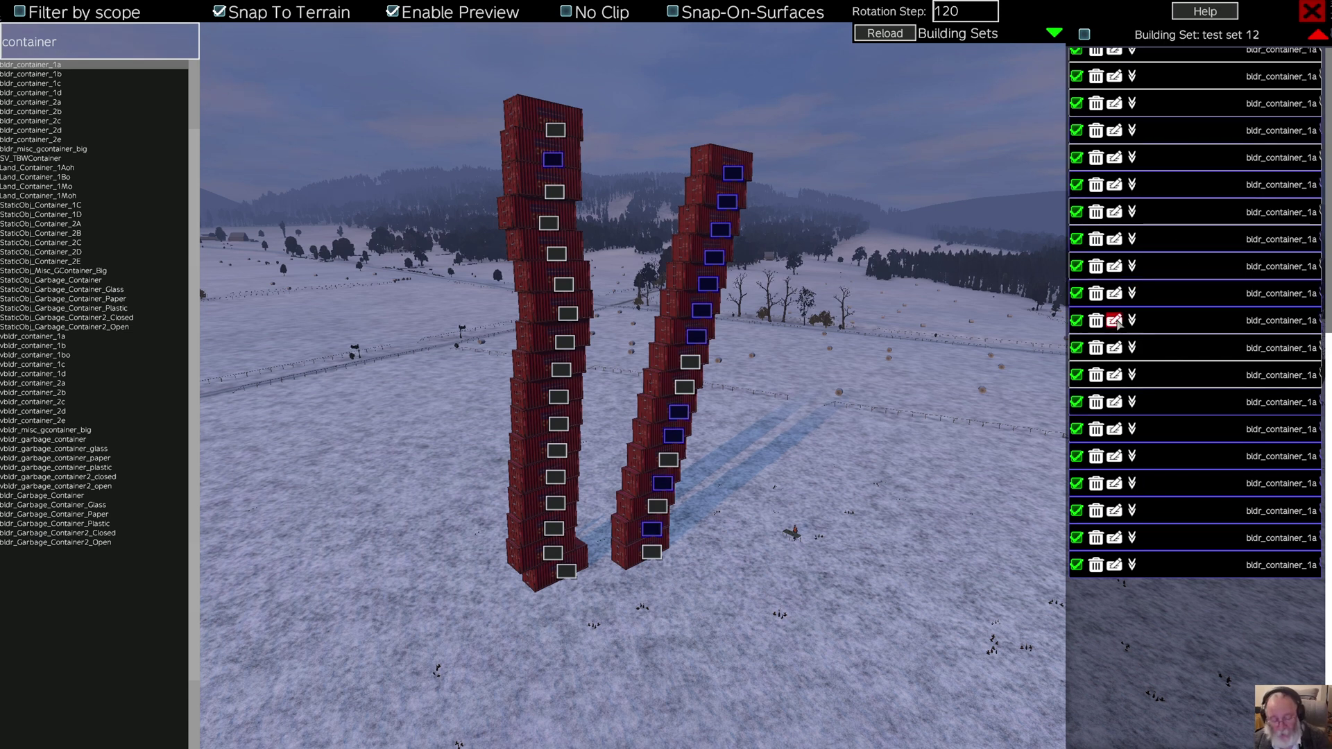
key("Delete")
left_click(610, 437)
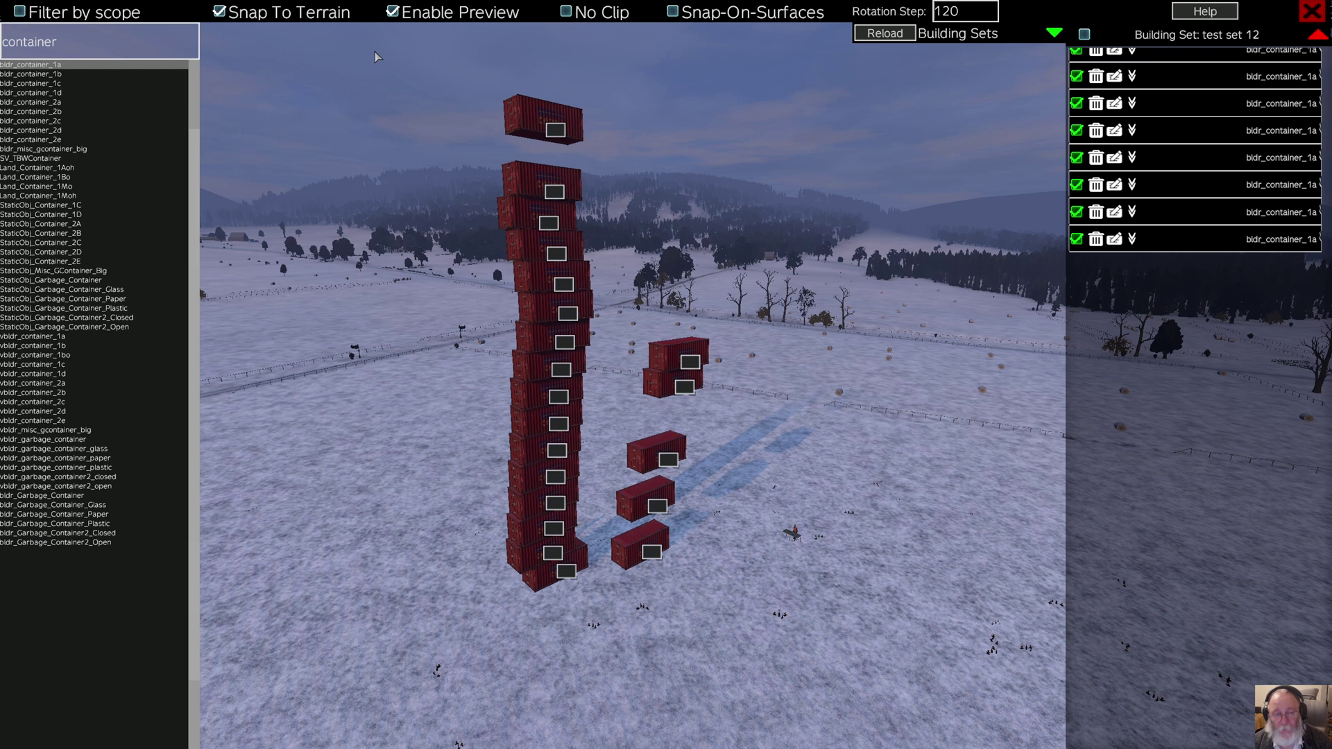
- Box-select every remaining container in both towers and delete them all, emptying building set "test set 12"
left_click_drag(375, 56, 713, 680)
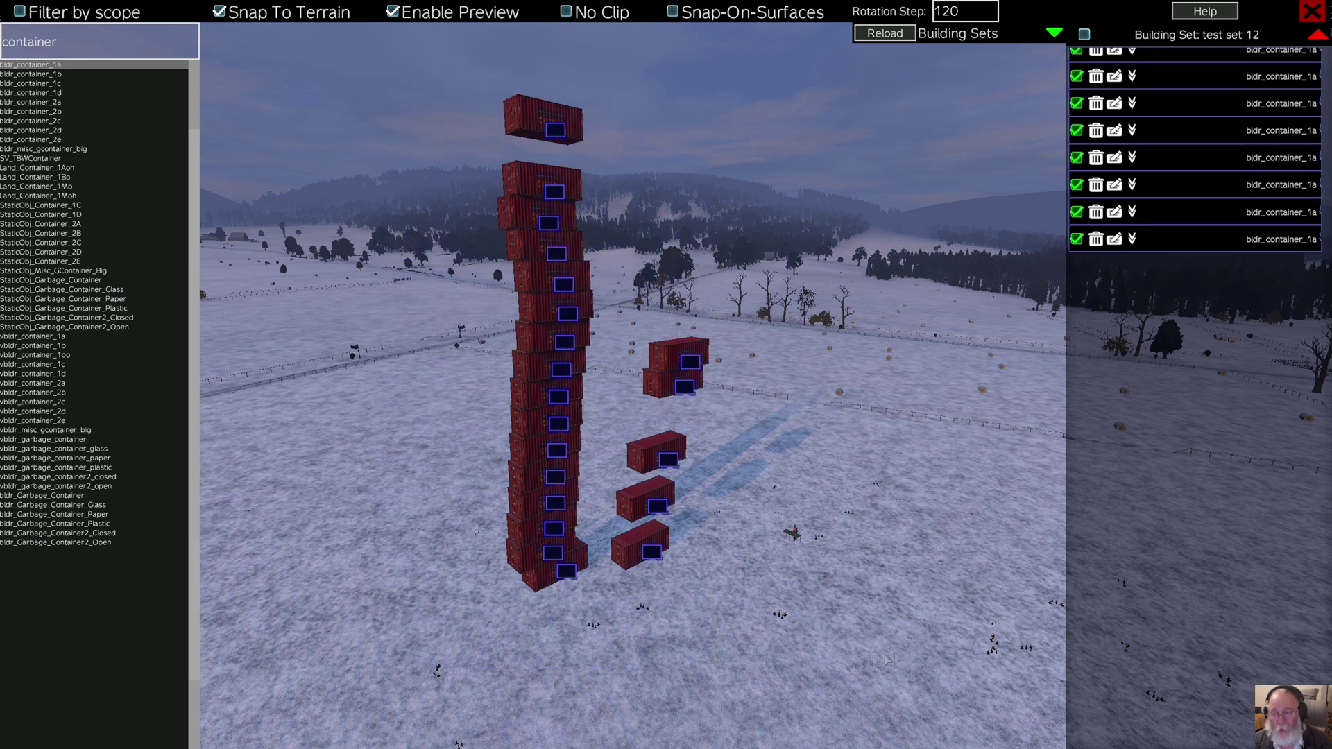
key("Delete")
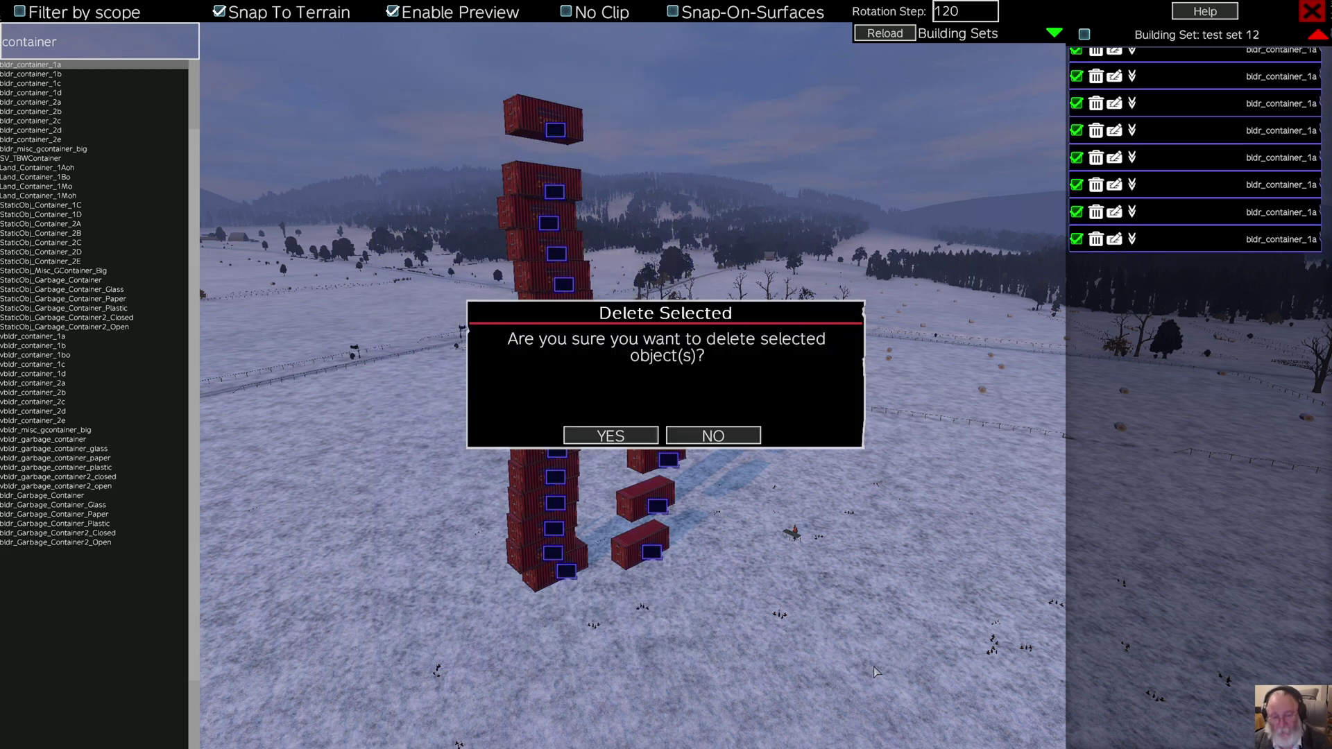
left_click(620, 438)
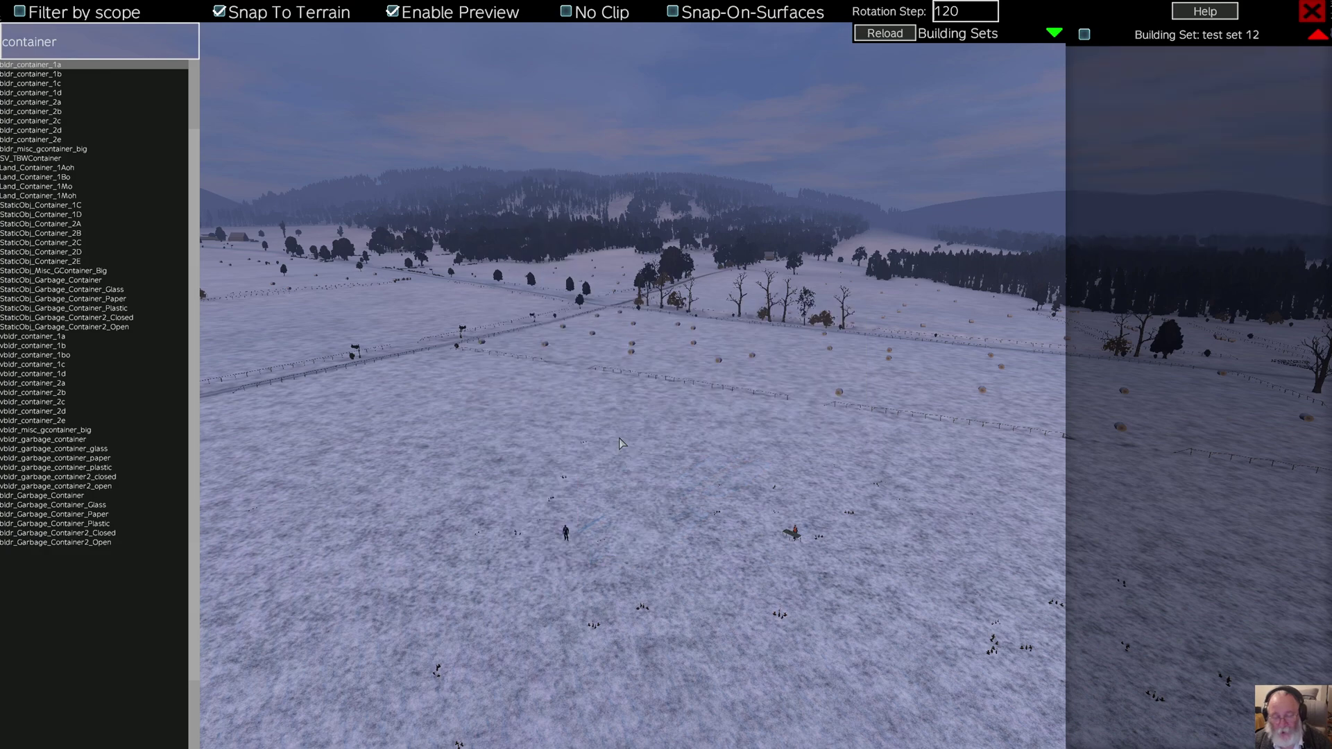
- Leave the Object Builder and fly the camera around the cleared snowfield near the player character to look over the area
key("Escape")
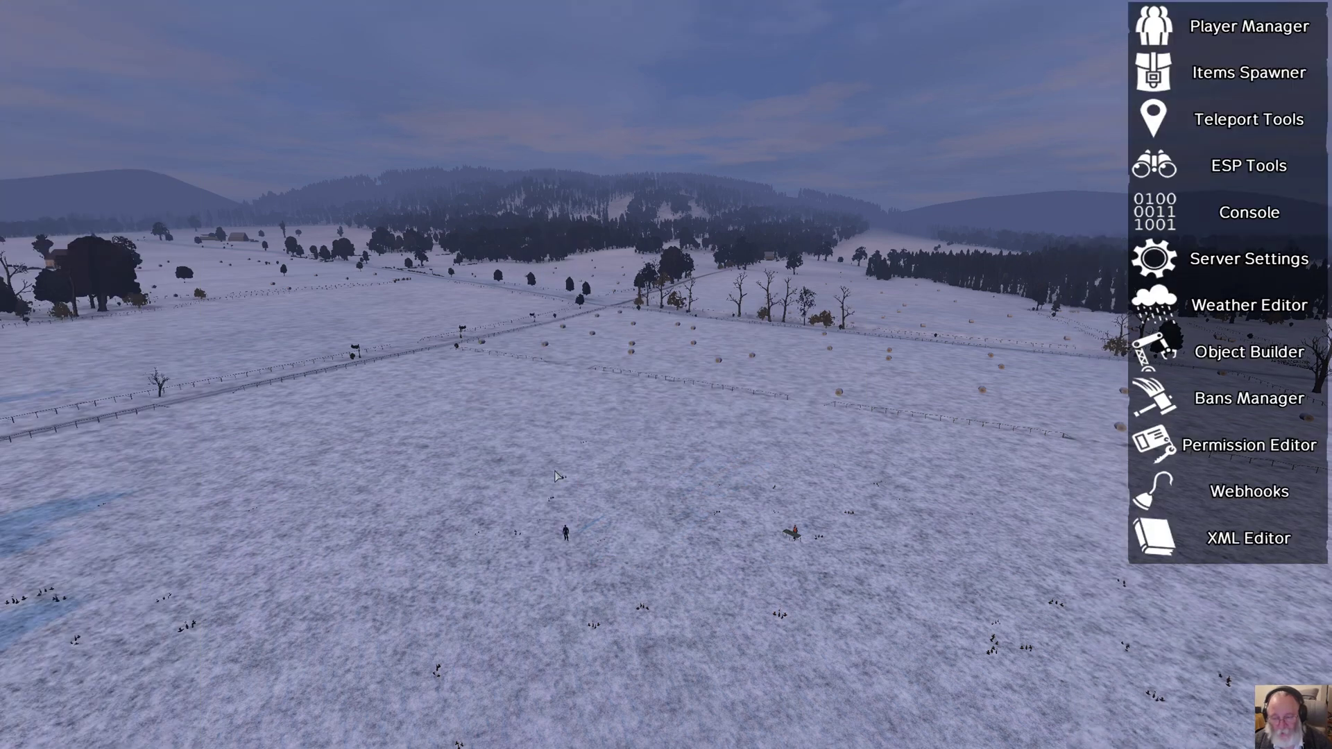
key("Escape")
key("w")
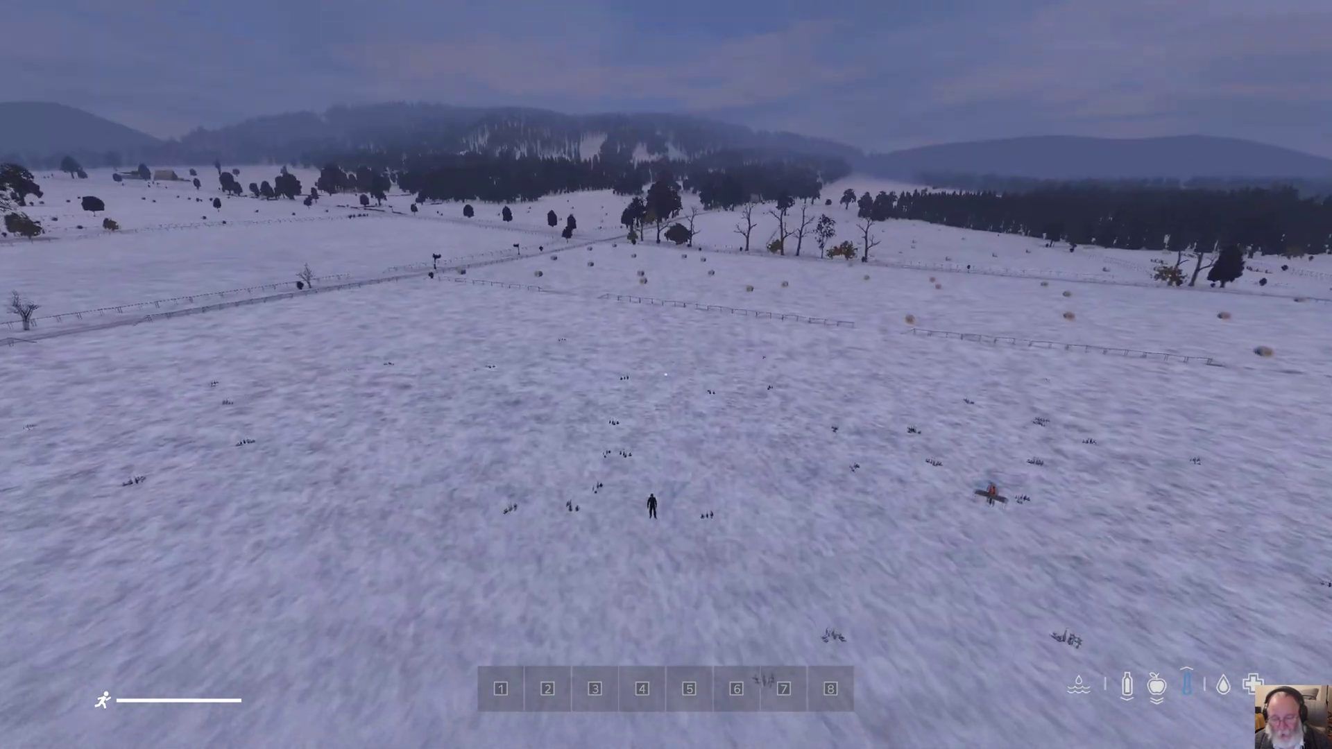
key("w")
key("s")
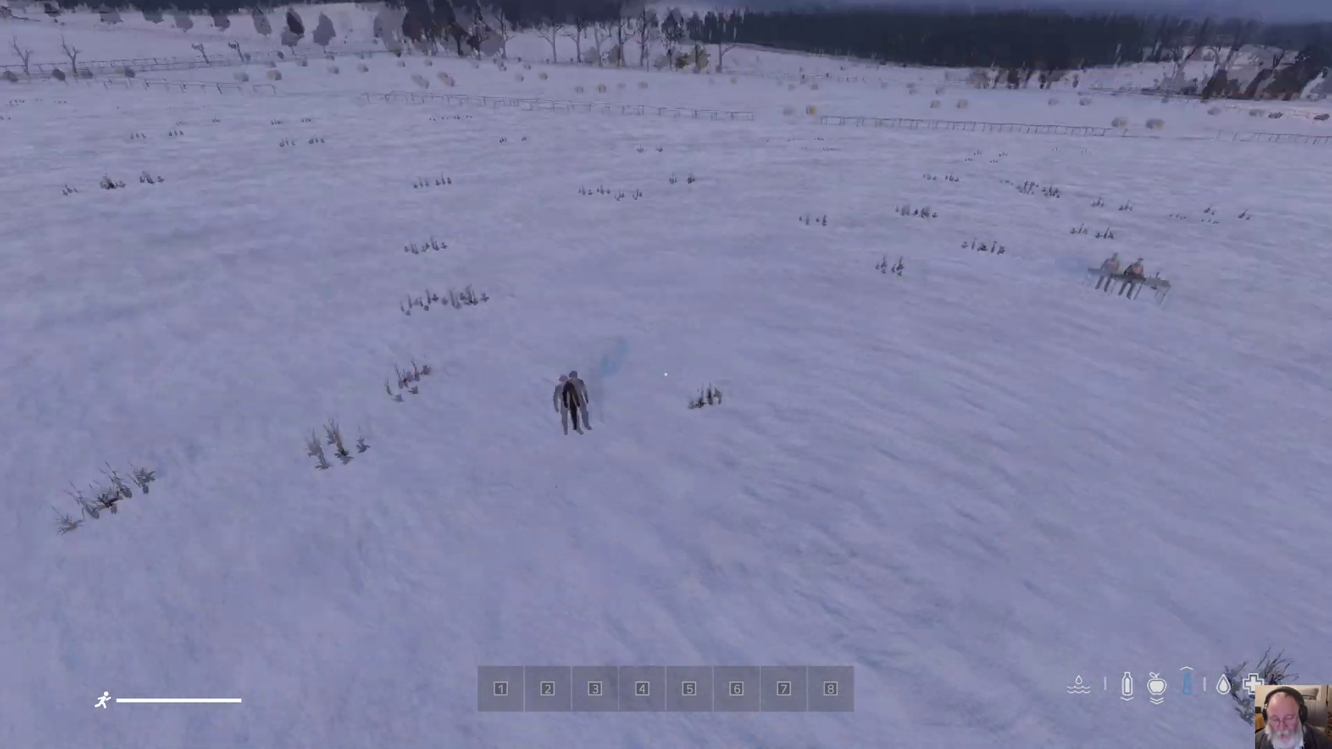
key("w")
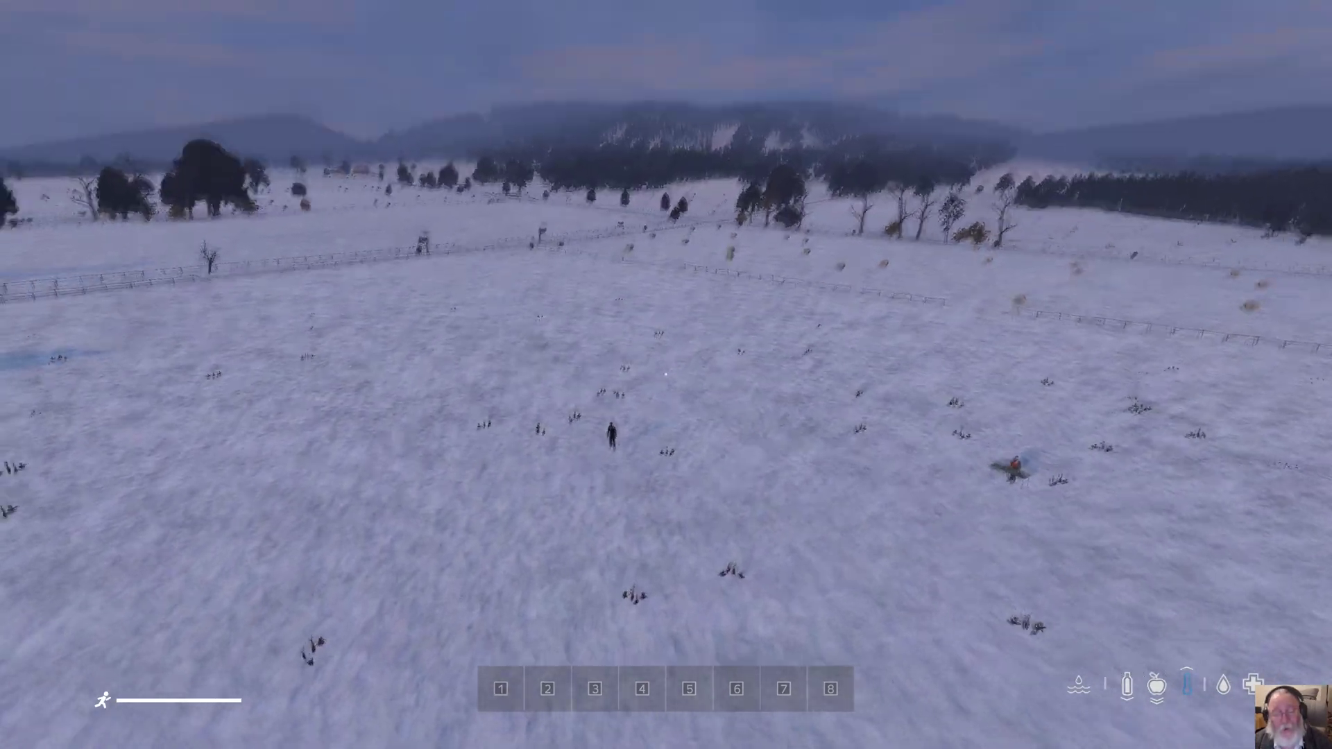
key("w")
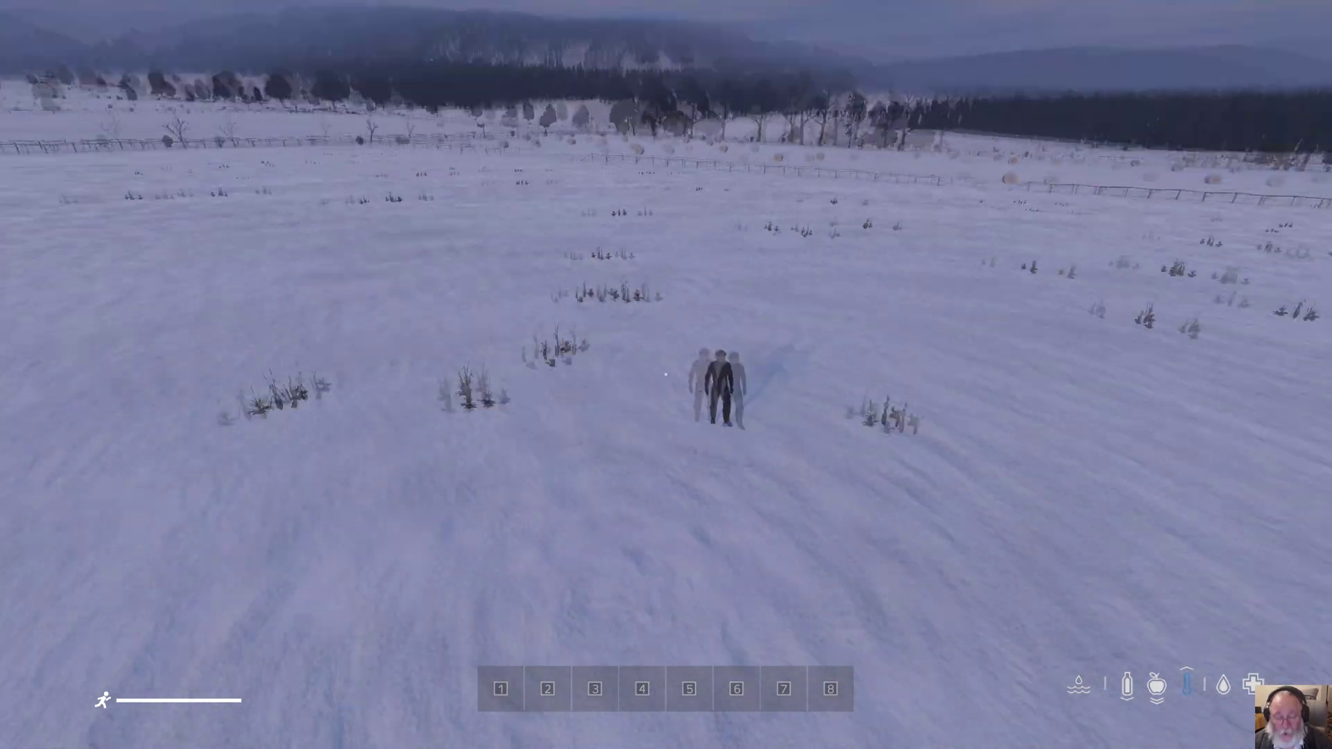
key("s")
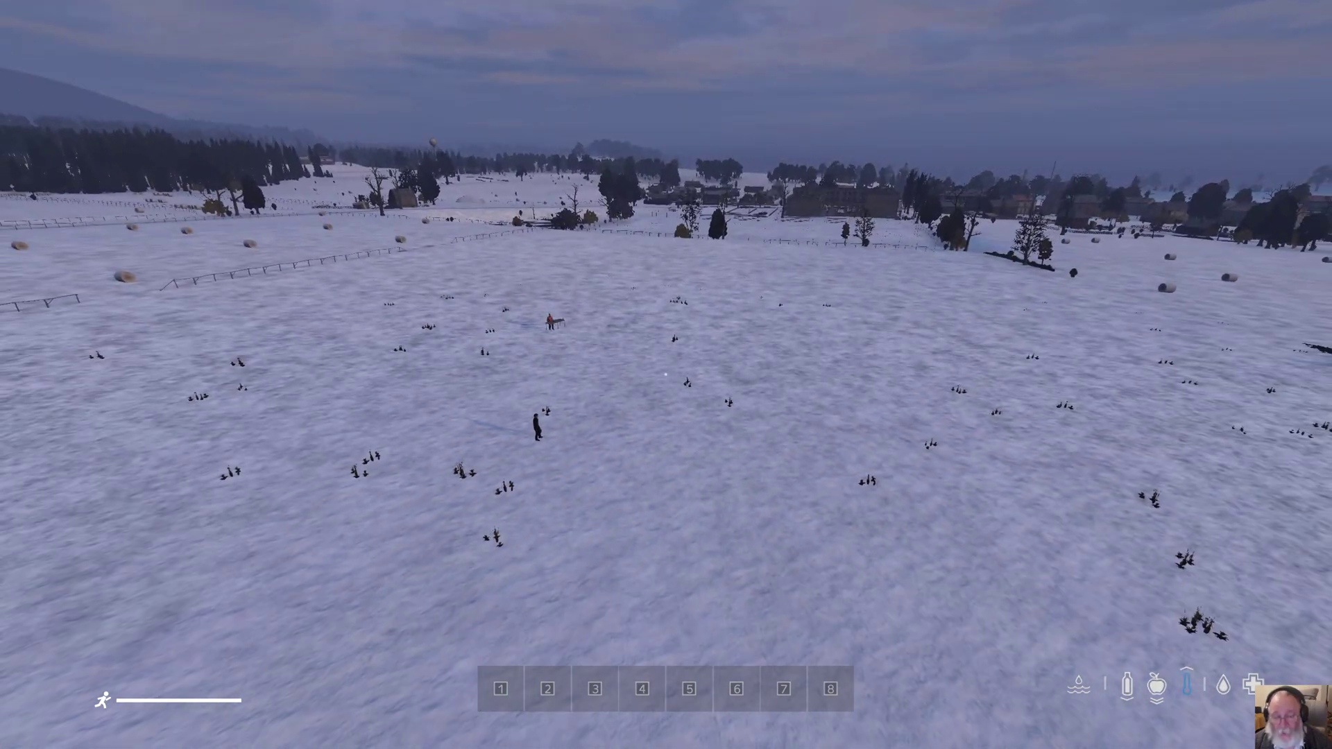
key("w")
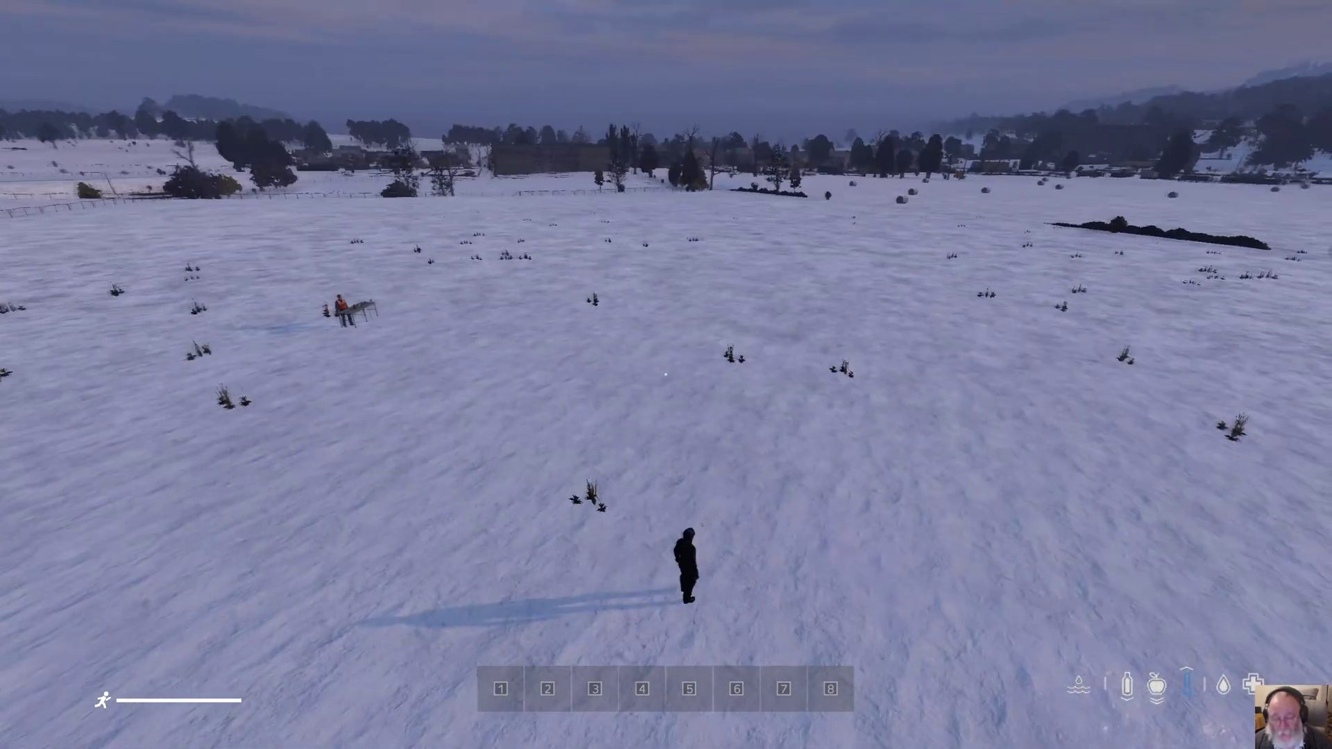